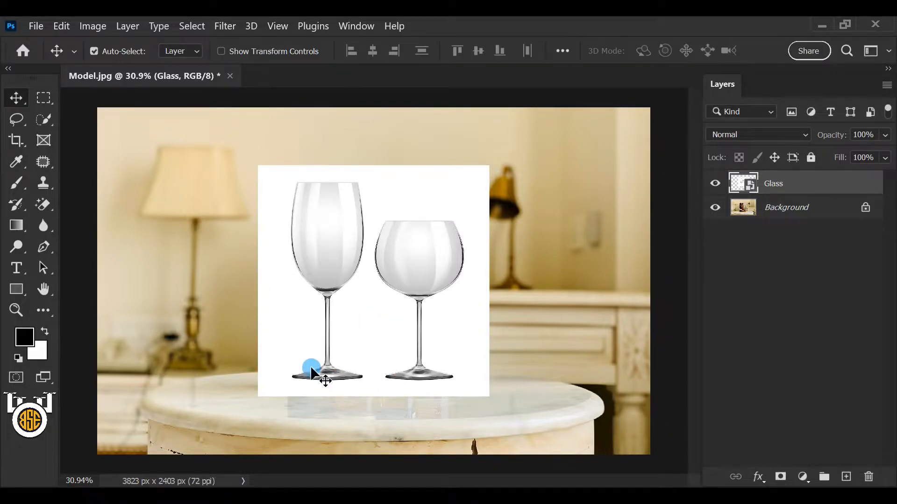
# Step: Mask the Glass layer to its automatically selected subject and convert the masked layer to a Smart Object
pyautogui.click(194, 28)
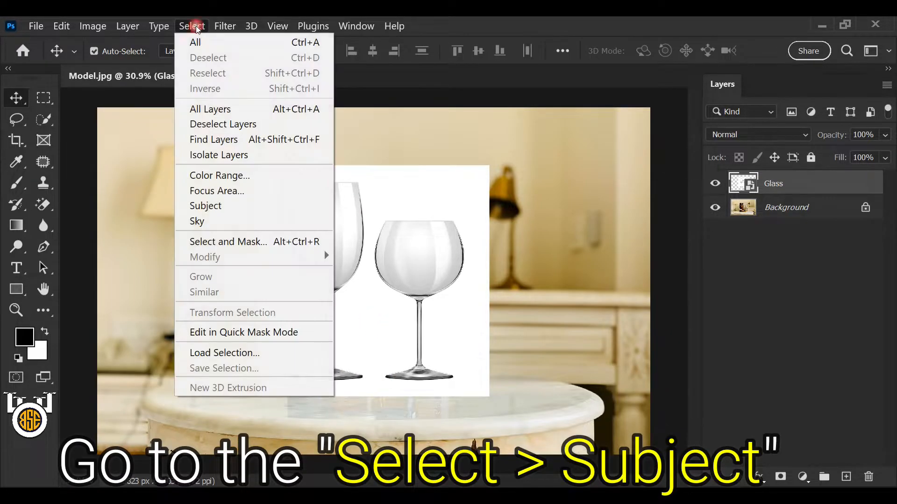
pyautogui.click(304, 206)
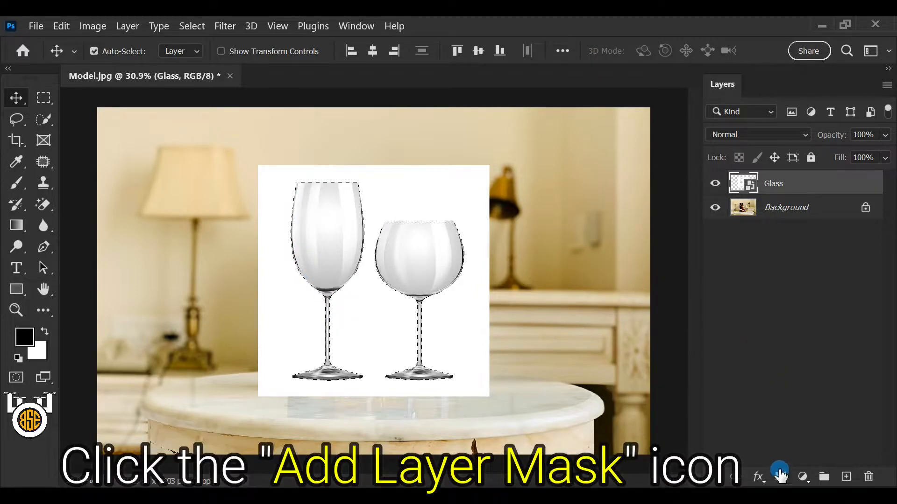
pyautogui.click(780, 477)
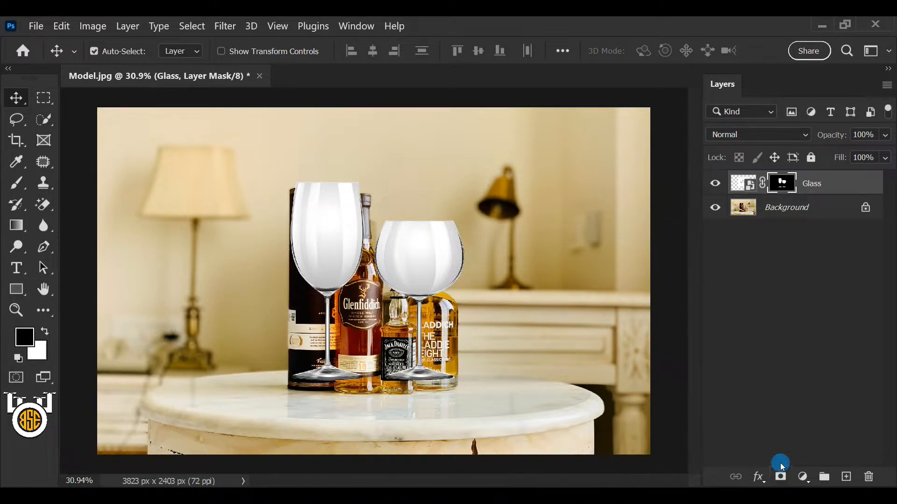
pyautogui.rightClick(824, 183)
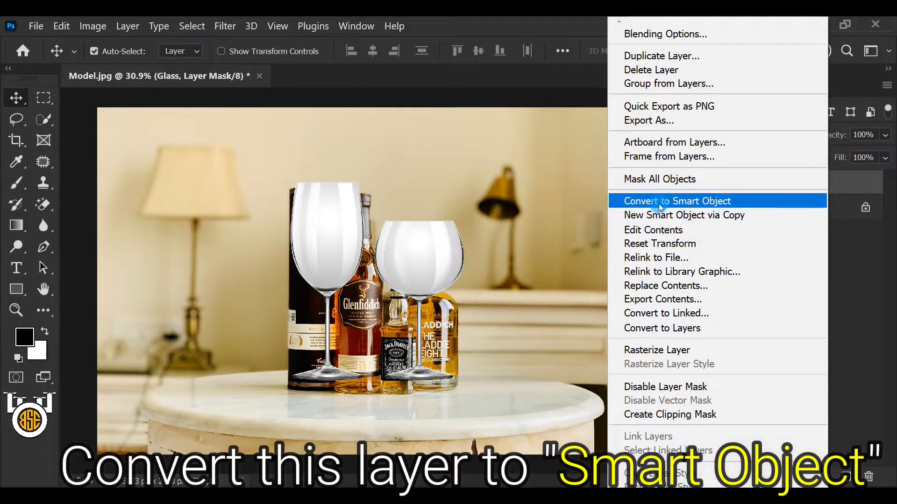
pyautogui.click(776, 205)
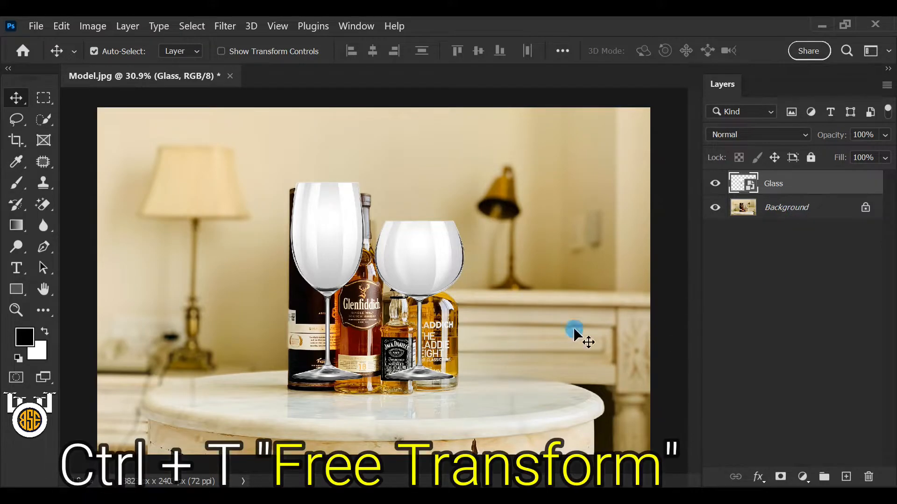
# Step: Scale the glasses down to about 54% with Free Transform and stand them on the tabletop just right of the bottles
pyautogui.hotkey('ctrl', 't')
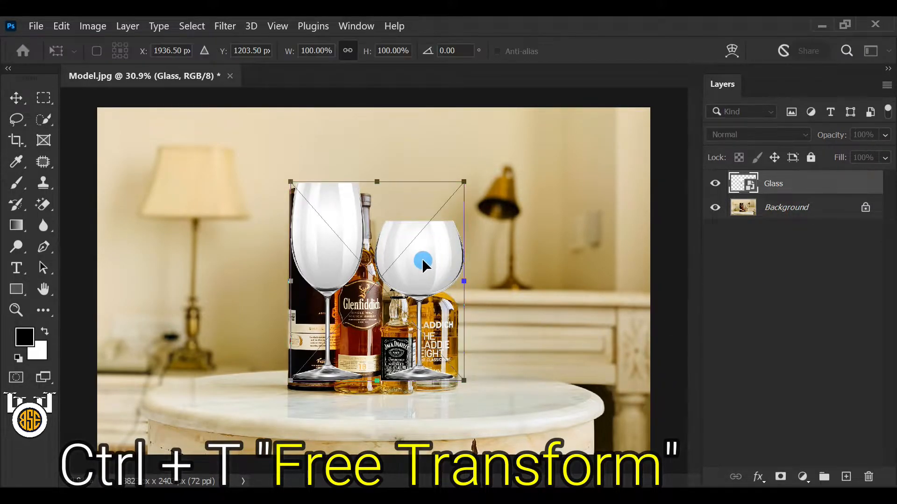
pyautogui.moveTo(376, 381); pyautogui.dragTo(375, 396)
pyautogui.moveTo(377, 182); pyautogui.dragTo(378, 282)
pyautogui.moveTo(372, 360); pyautogui.dragTo(510, 360)
pyautogui.moveTo(512, 400); pyautogui.dragTo(512, 388)
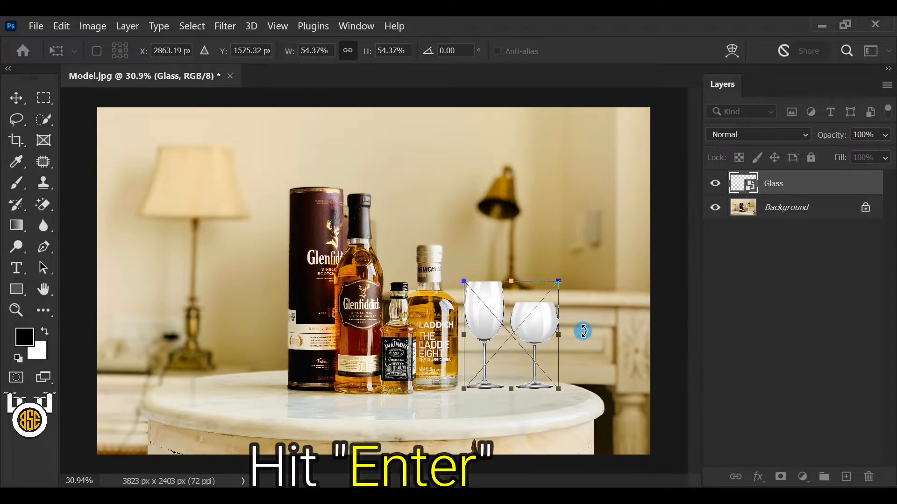
pyautogui.press('Return')
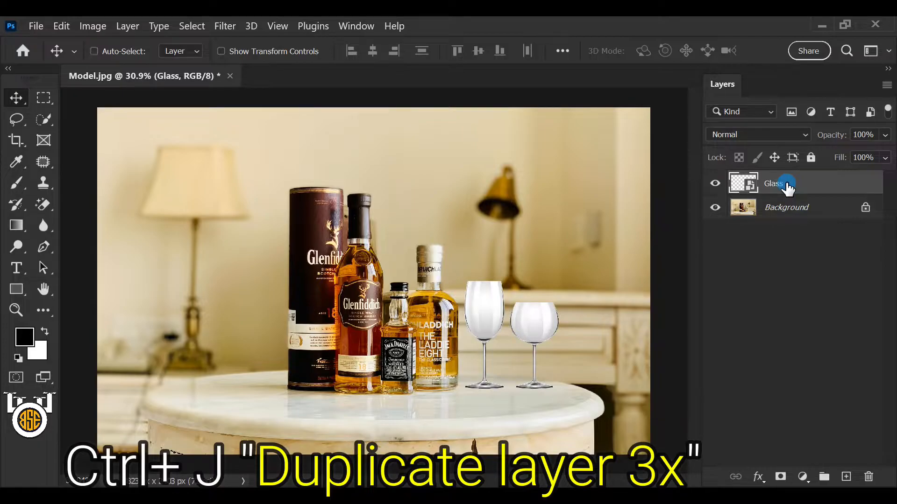
# Step: Duplicate the Glass layer three times
pyautogui.hotkey('ctrl', 'j')
pyautogui.hotkey('ctrl', 'j')
pyautogui.hotkey('ctrl', 'j')
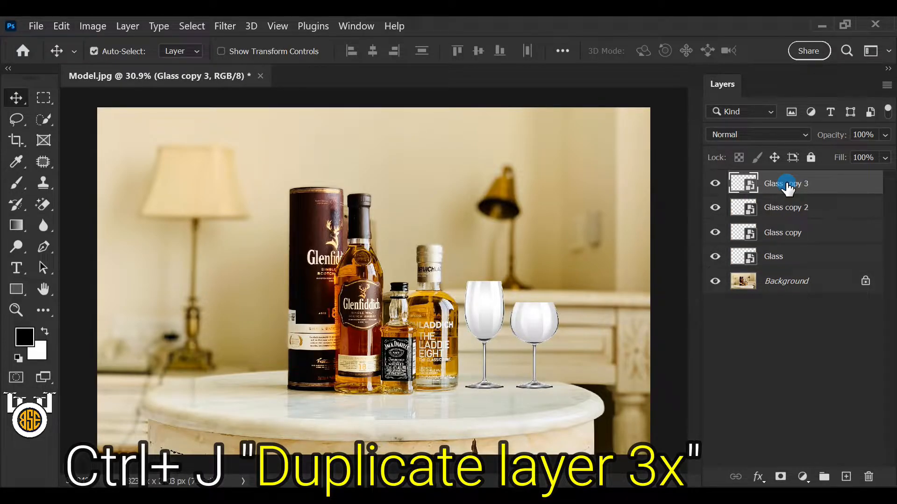
# Step: Set the blend mode of the original Glass layer to Multiply
pyautogui.click(862, 258)
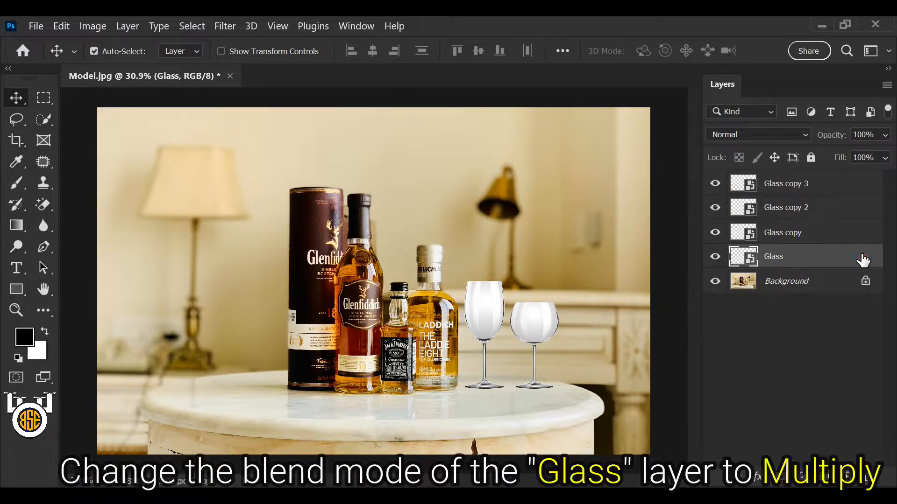
pyautogui.click(805, 135)
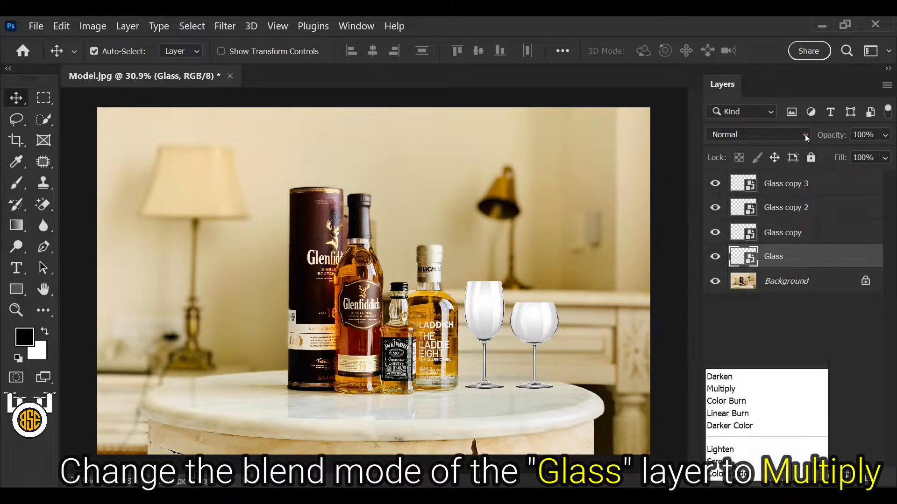
pyautogui.click(747, 146)
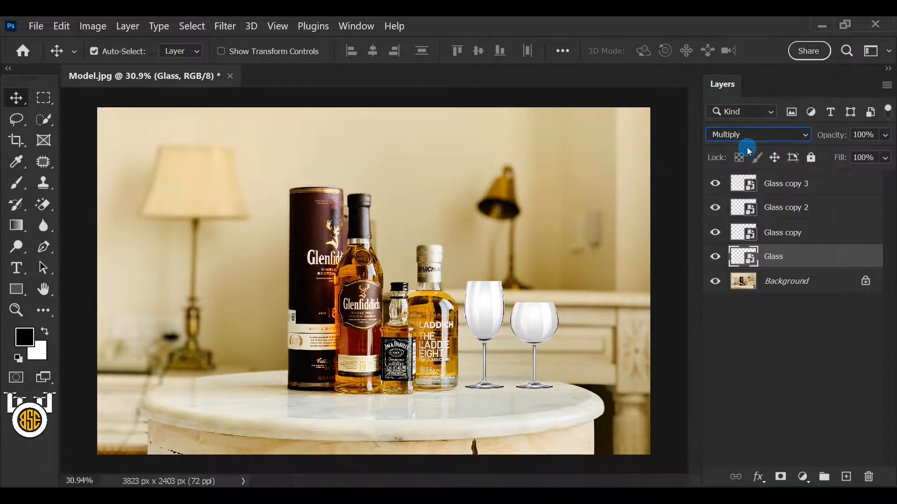
# Step: Set the Glass copy layer to the Multiply blend mode at 45% opacity
pyautogui.click(849, 235)
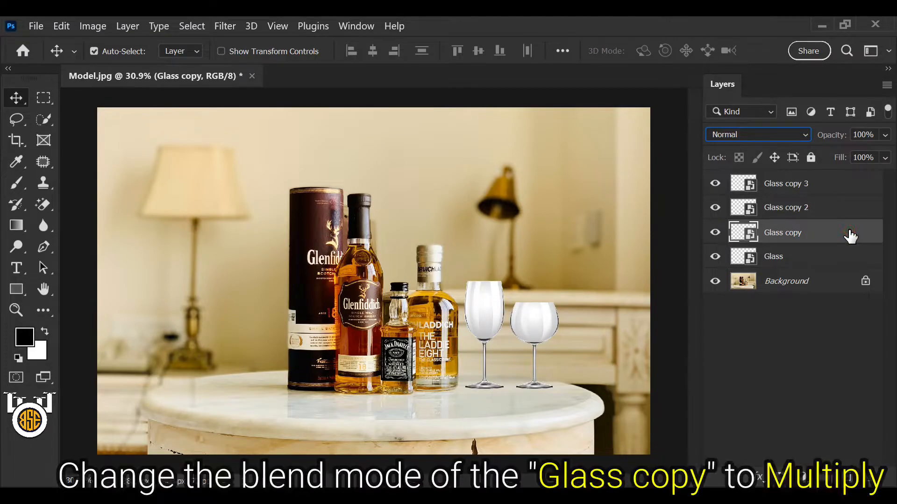
pyautogui.click(802, 134)
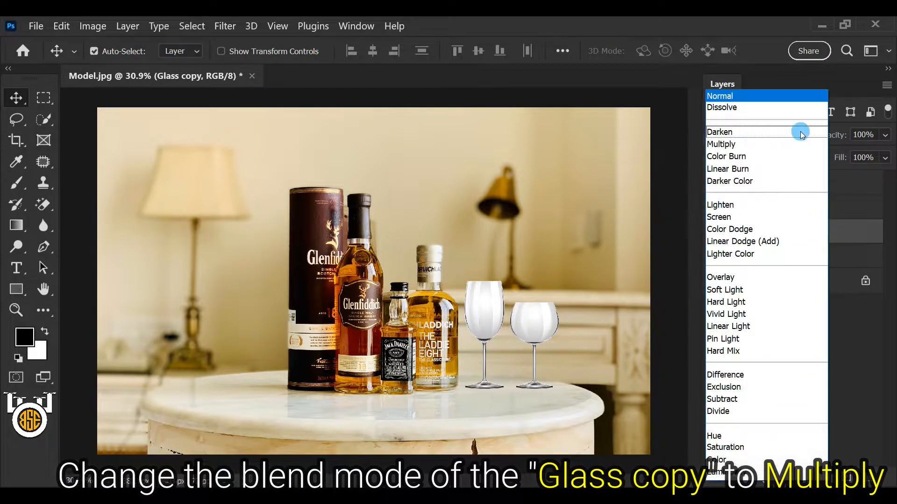
pyautogui.click(770, 147)
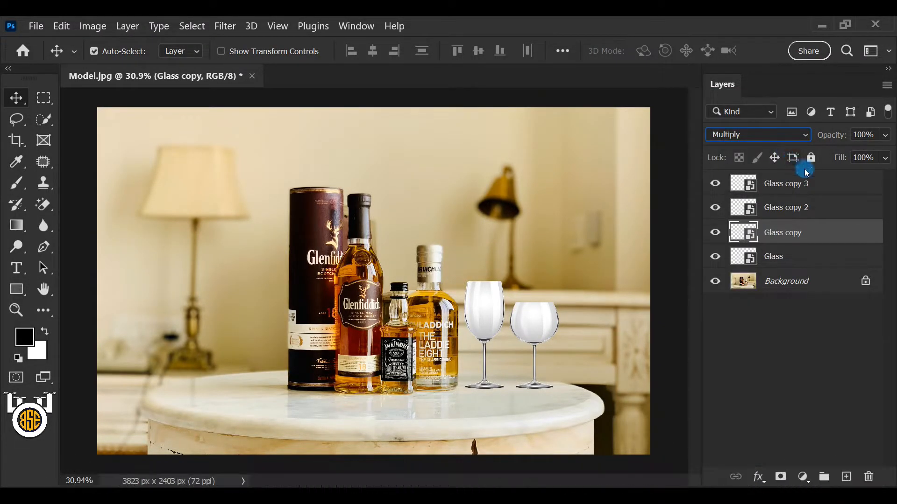
pyautogui.click(886, 135)
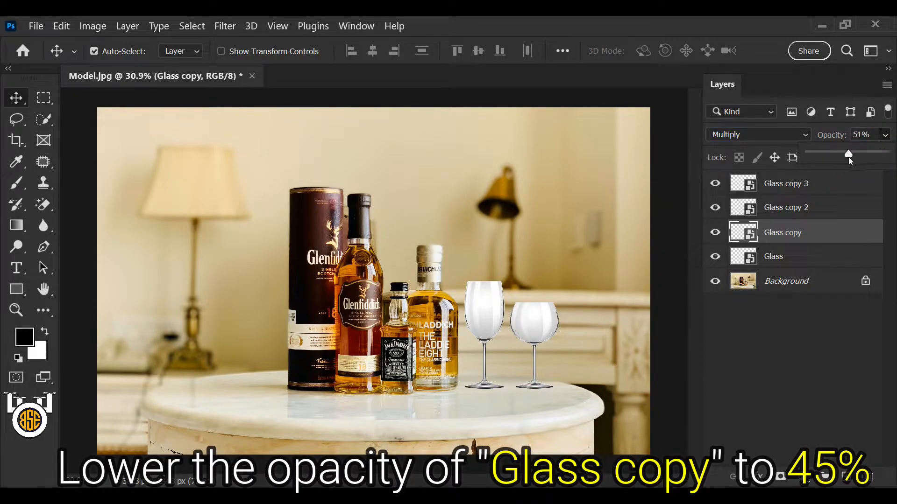
pyautogui.click(873, 133)
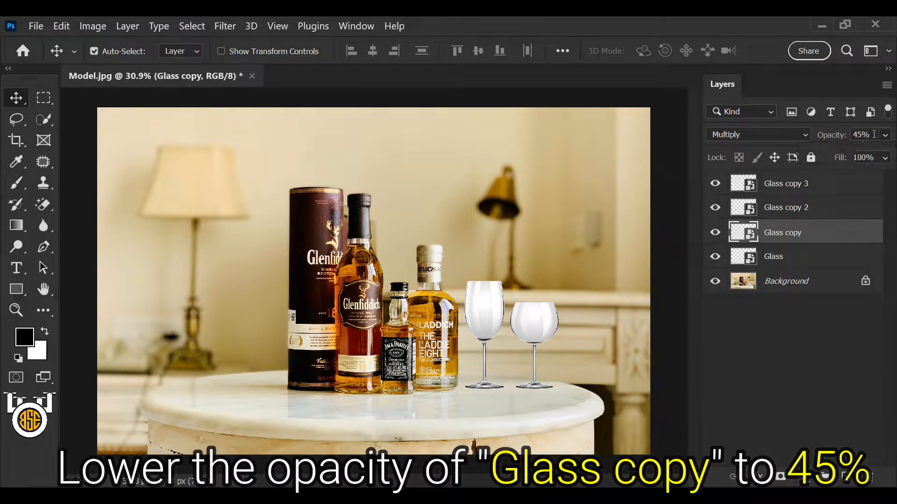
pyautogui.click(872, 134)
# Step: Set the Glass copy 2 layer to the Luminosity blend mode at 45% opacity
pyautogui.click(789, 206)
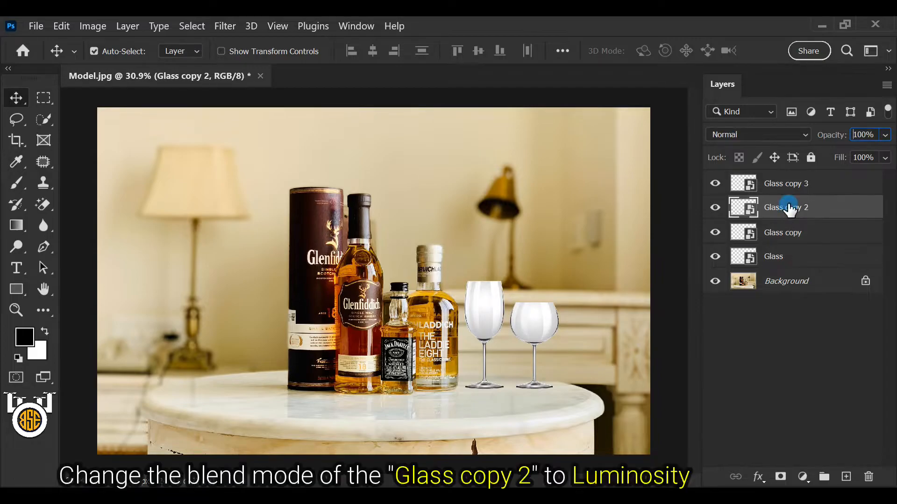
pyautogui.click(805, 135)
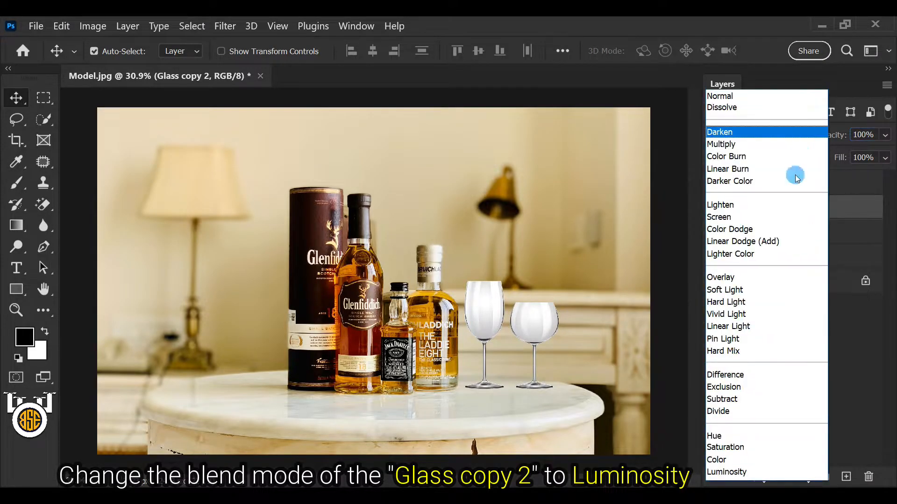
pyautogui.click(772, 470)
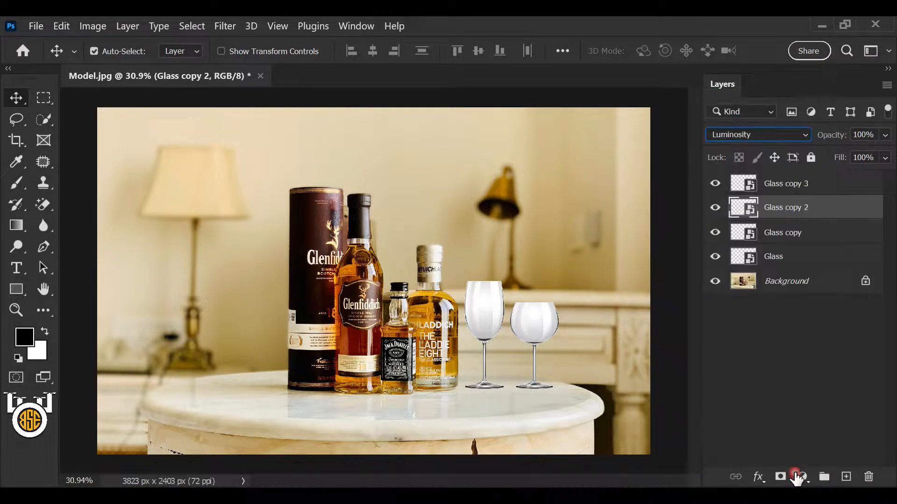
pyautogui.click(885, 136)
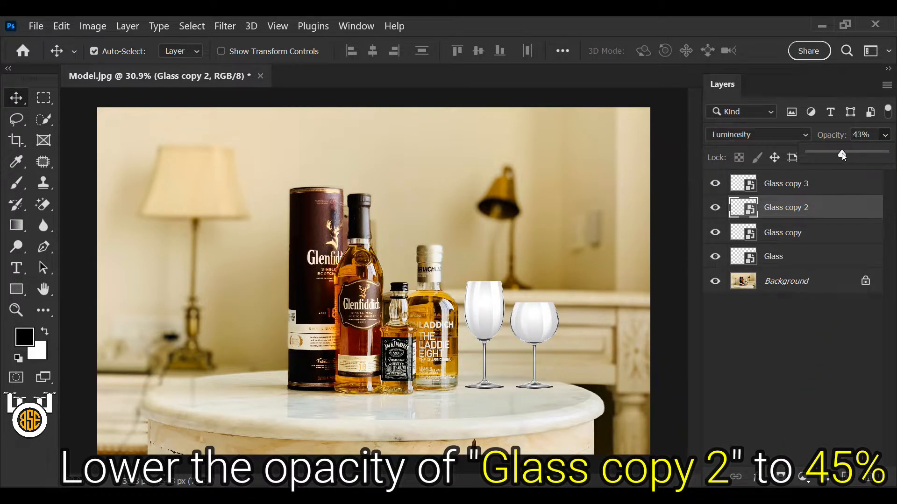
pyautogui.click(868, 135)
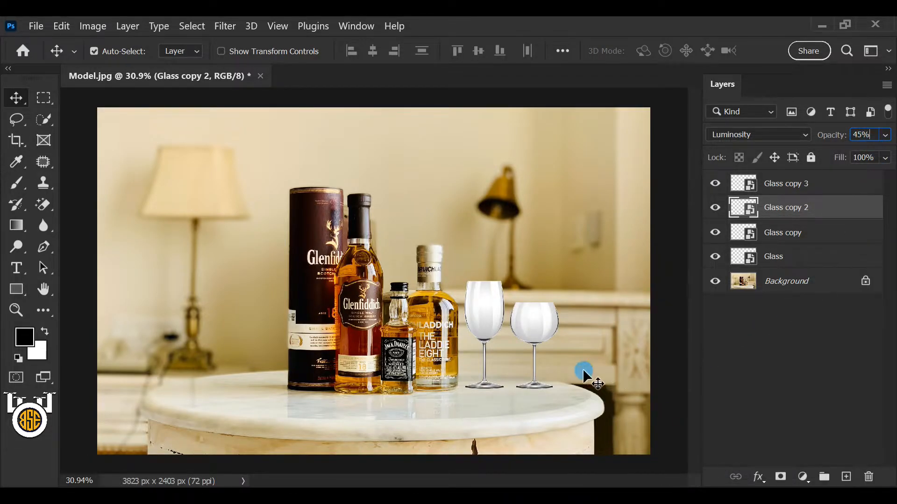
# Step: Apply a Curves adjustment to Glass copy 2 with a midtone point at input 192 and output 128
pyautogui.click(92, 26)
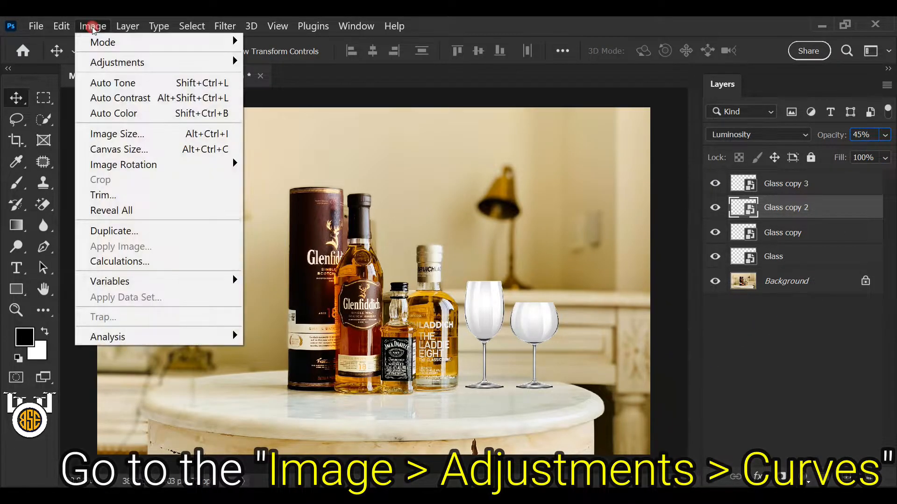
pyautogui.moveTo(122, 62)
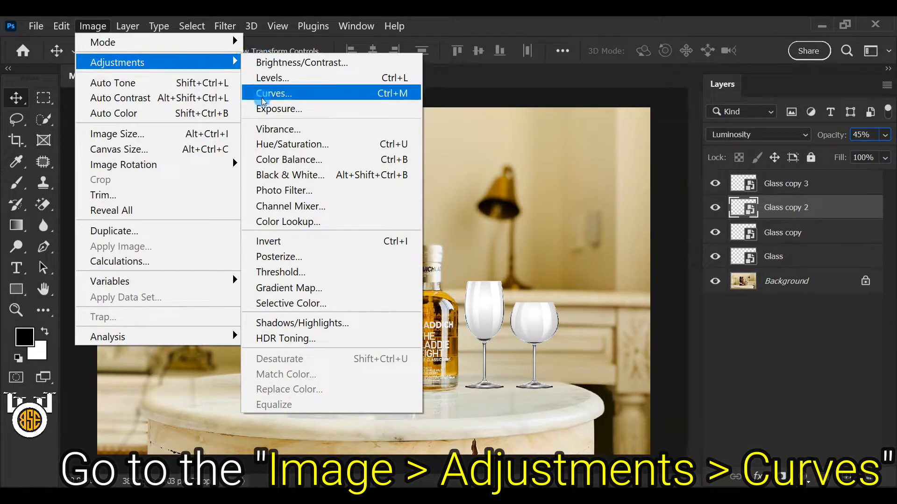
pyautogui.click(411, 93)
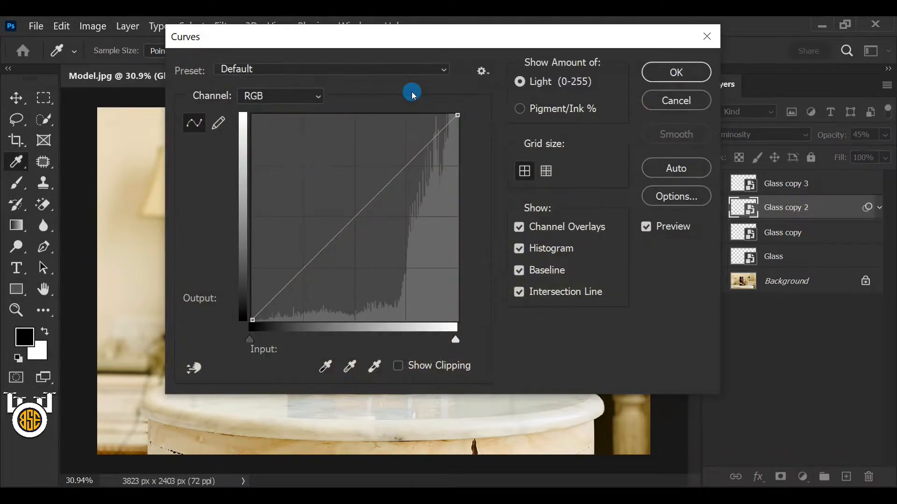
pyautogui.click(356, 218)
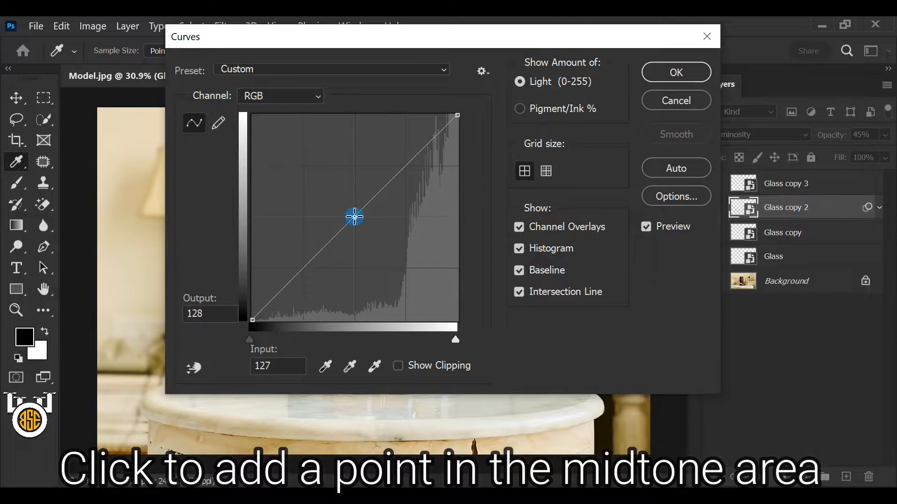
pyautogui.click(222, 313)
pyautogui.click(282, 365)
pyautogui.write('192')
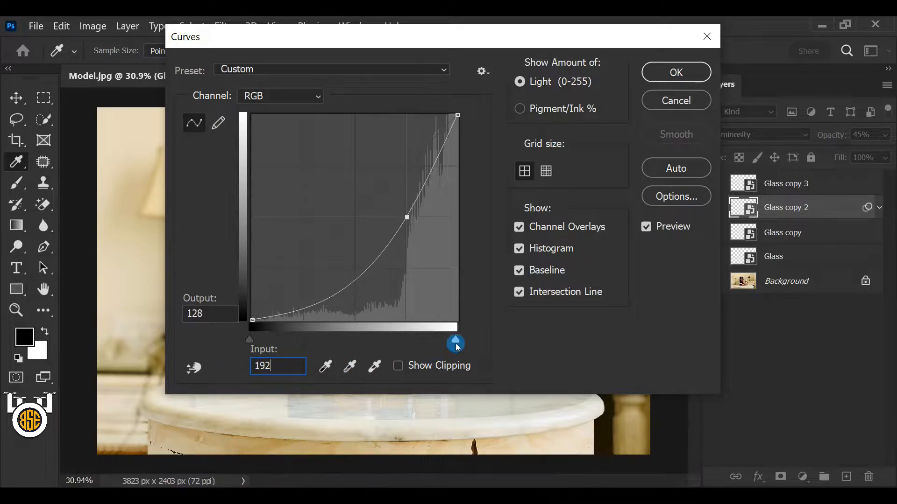
pyautogui.click(653, 75)
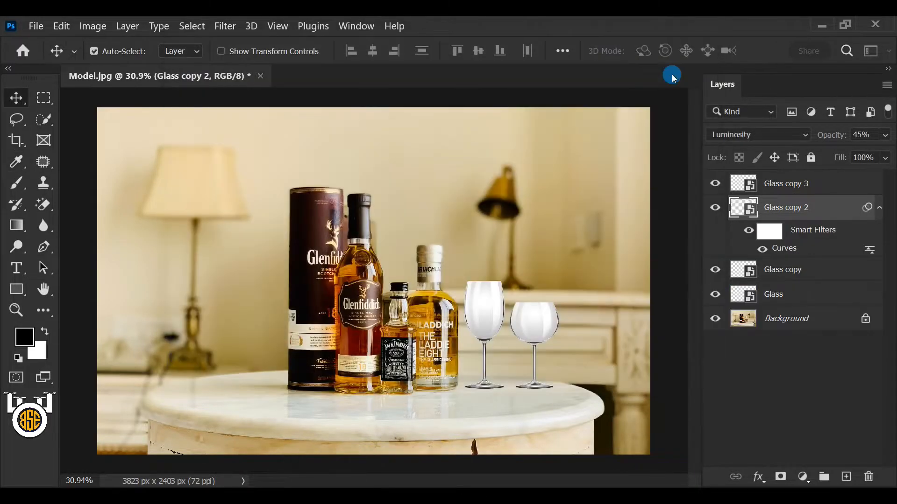
# Step: Set the Glass copy 3 layer to the Soft Light blend mode at 45% opacity
pyautogui.click(786, 184)
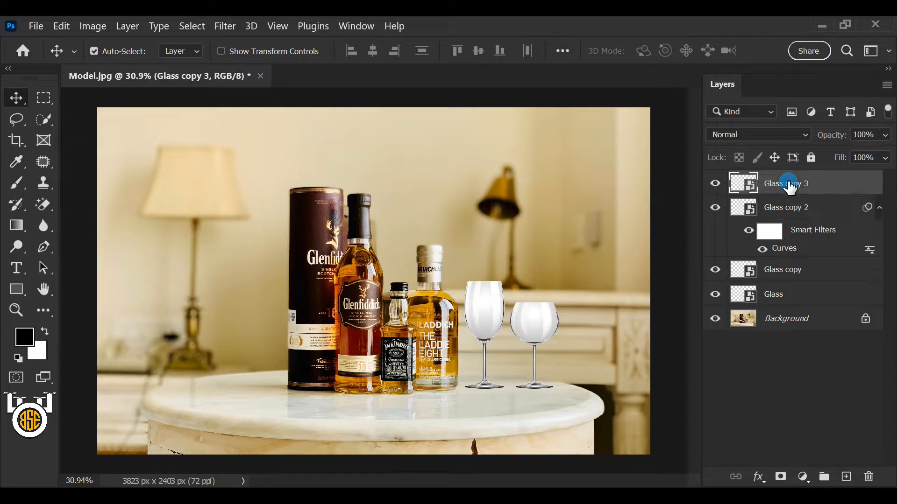
pyautogui.click(804, 134)
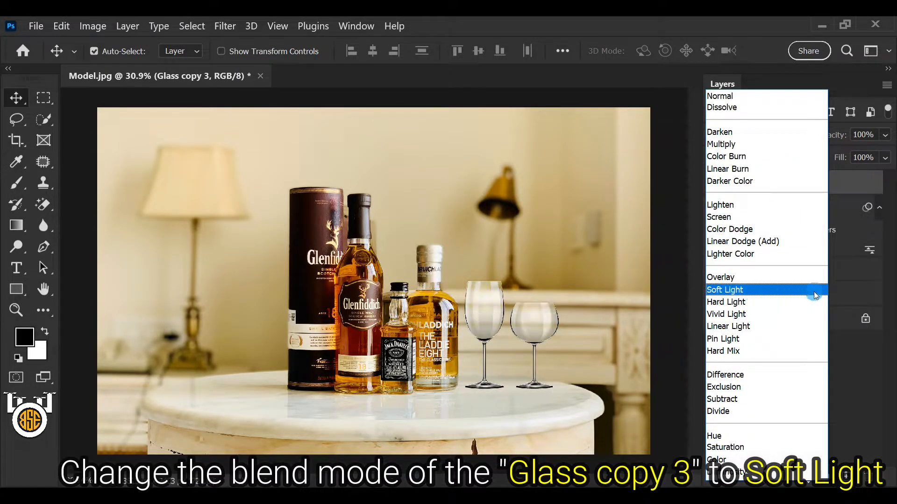
pyautogui.click(813, 291)
pyautogui.click(885, 135)
pyautogui.moveTo(841, 157); pyautogui.dragTo(843, 156)
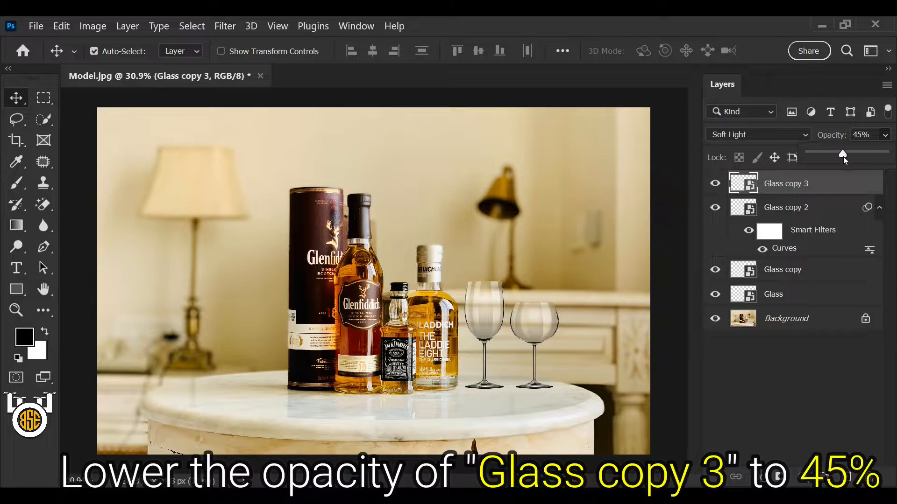
pyautogui.click(872, 134)
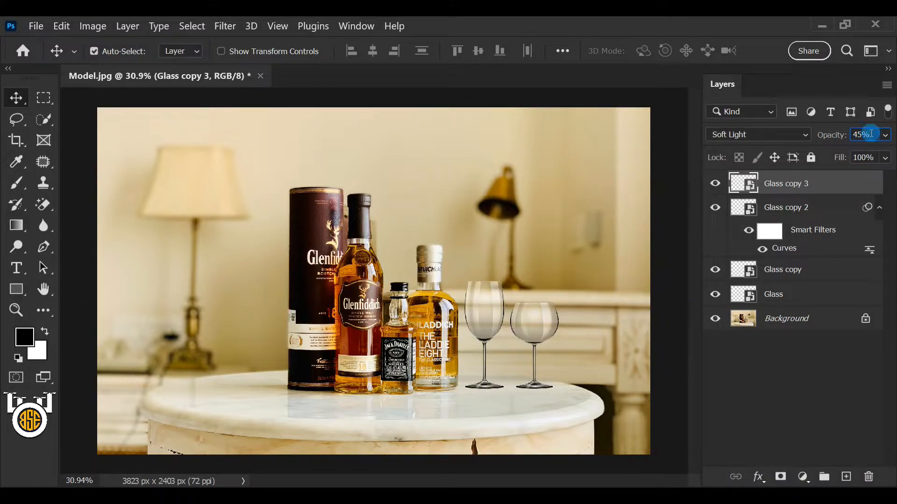
# Step: Split the black Blend If slider for This Layer on Glass copy 2 to 230 / 255 in the blending options
pyautogui.click(805, 208)
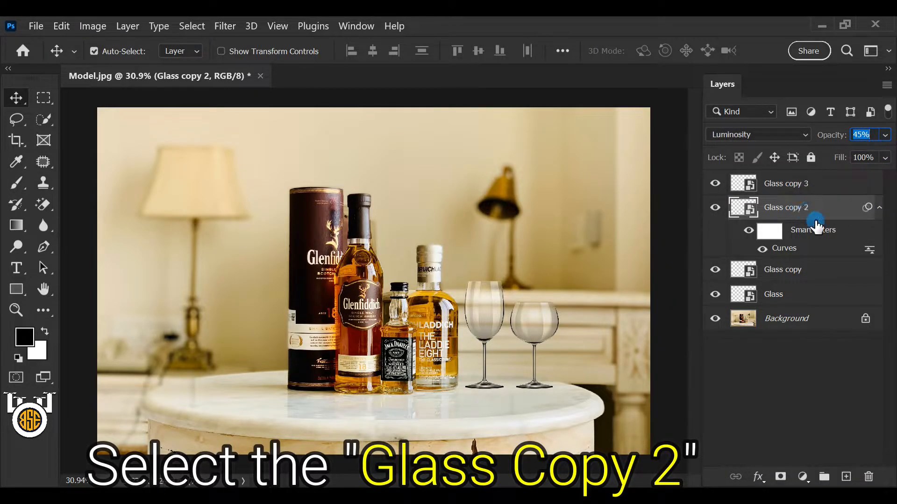
pyautogui.click(758, 476)
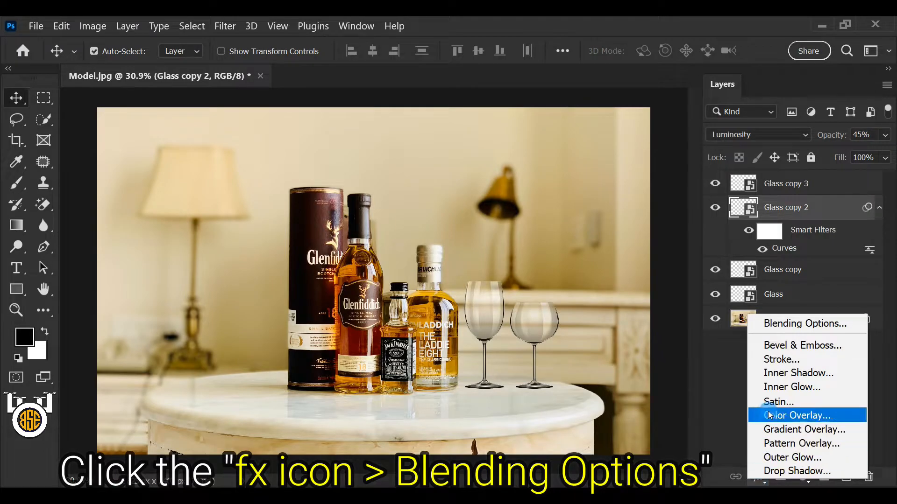
pyautogui.click(840, 323)
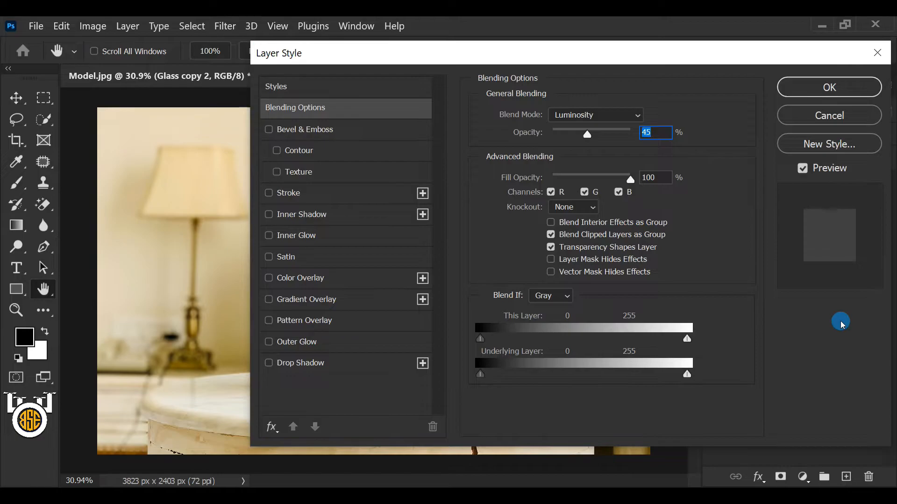
pyautogui.press('alt')
pyautogui.moveTo(483, 340); pyautogui.dragTo(710, 346)
pyautogui.click(479, 341)
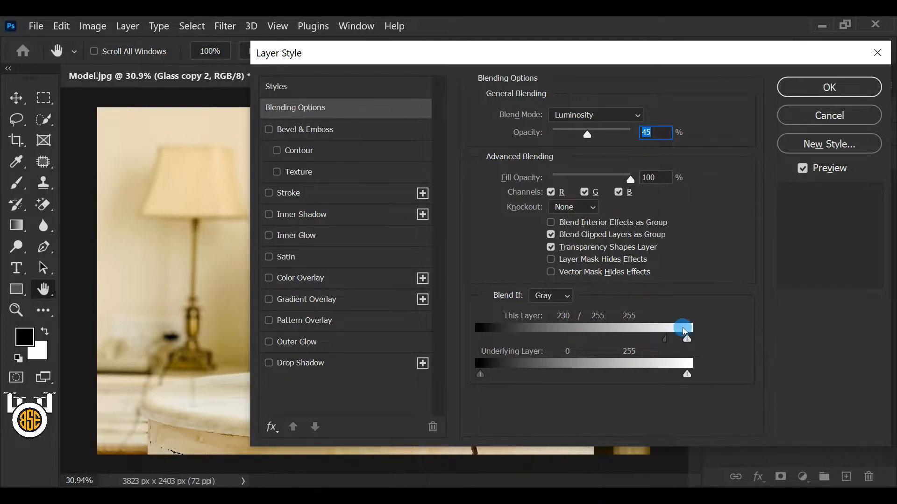
pyautogui.click(799, 88)
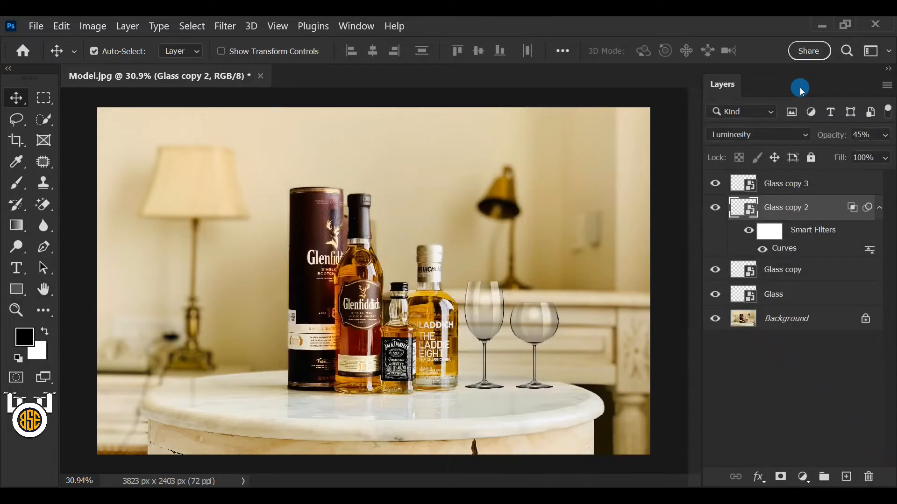
# Step: Load the Glass layer's transparency as a new selection and add an empty layer directly above Background
pyautogui.click(774, 295)
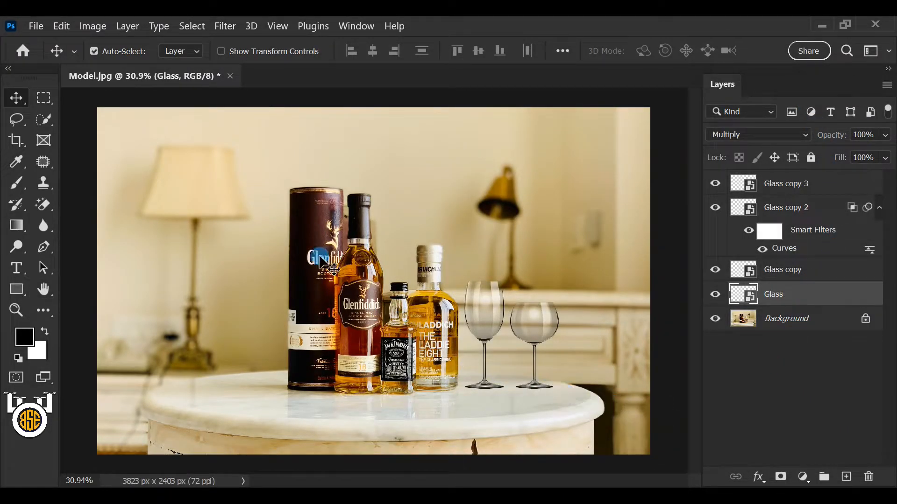
pyautogui.click(192, 25)
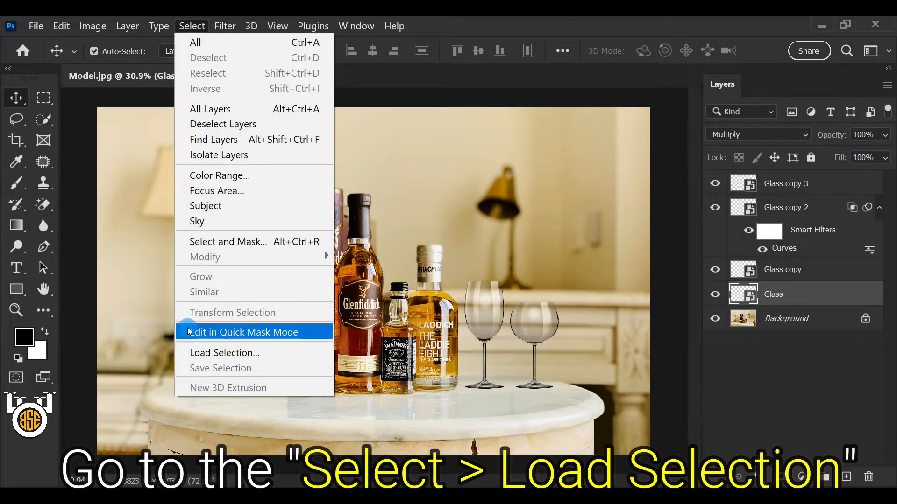
pyautogui.click(267, 357)
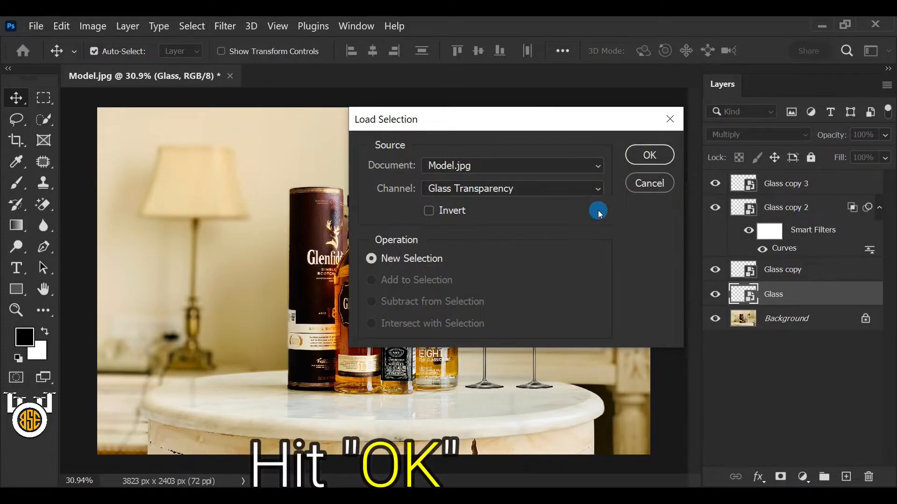
pyautogui.click(636, 155)
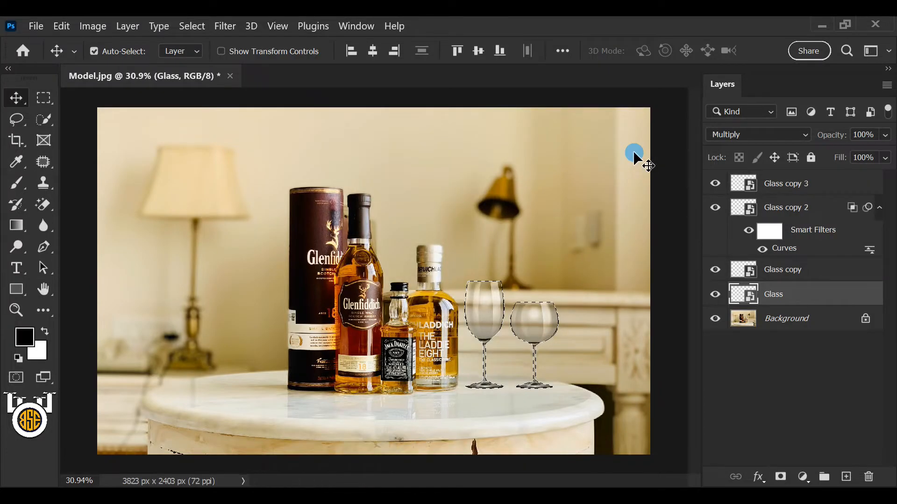
pyautogui.click(798, 321)
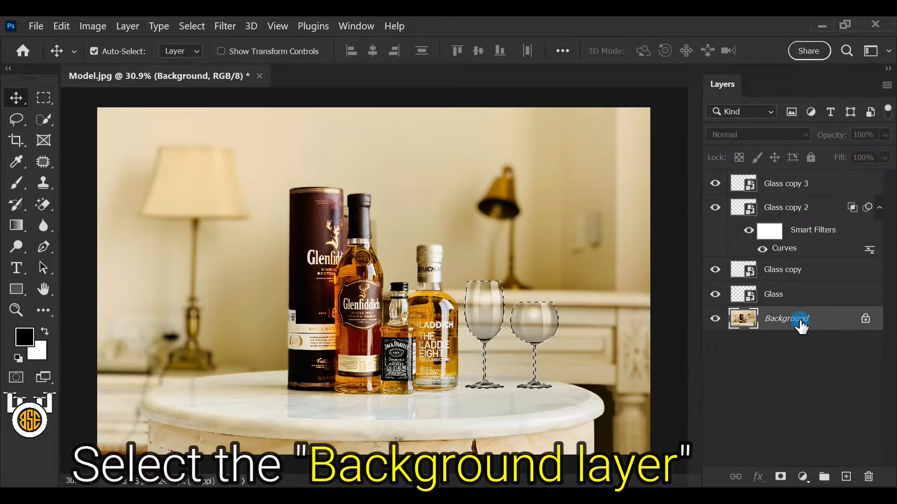
pyautogui.click(846, 477)
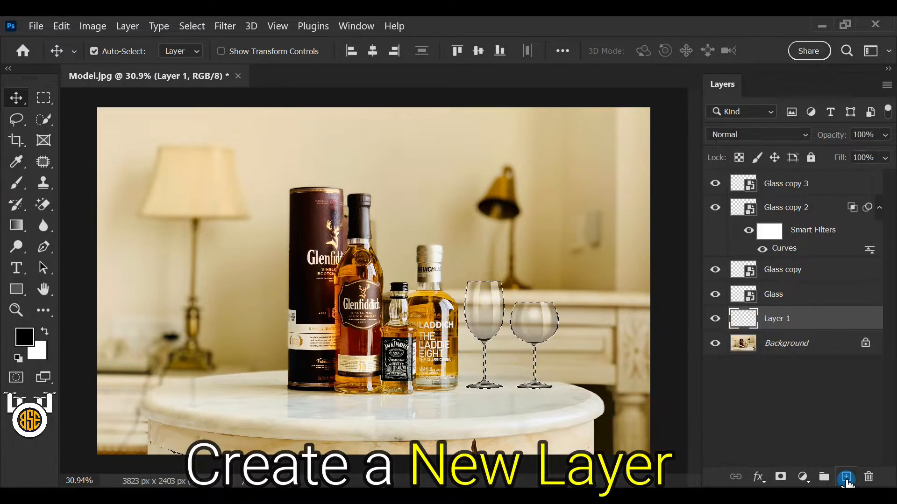
# Step: Fill the glass-shaped selection on Layer 1 with black (#000000) and deselect it
pyautogui.click(45, 332)
pyautogui.click(46, 331)
pyautogui.click(25, 339)
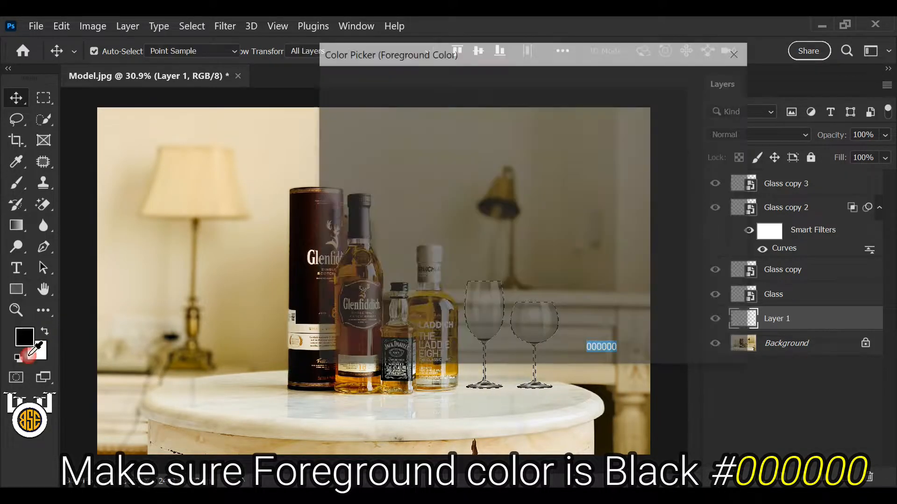
pyautogui.moveTo(467, 277); pyautogui.dragTo(267, 301)
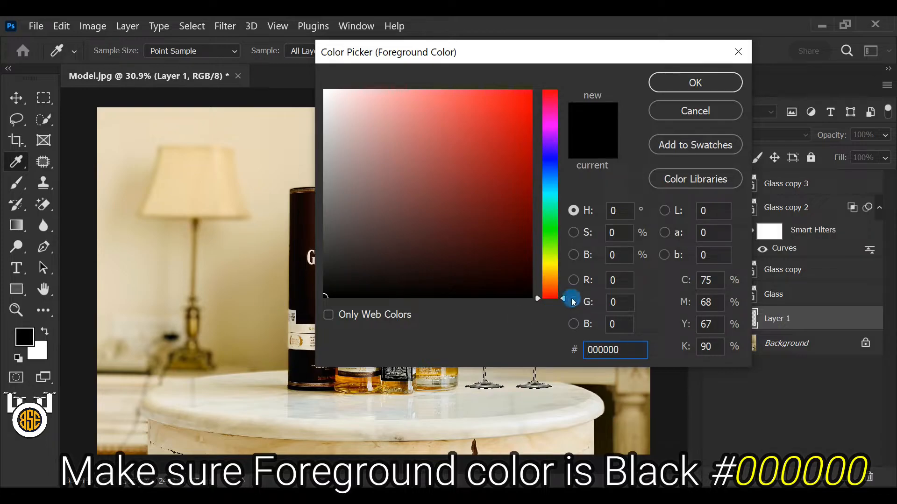
pyautogui.click(668, 82)
pyautogui.press('v')
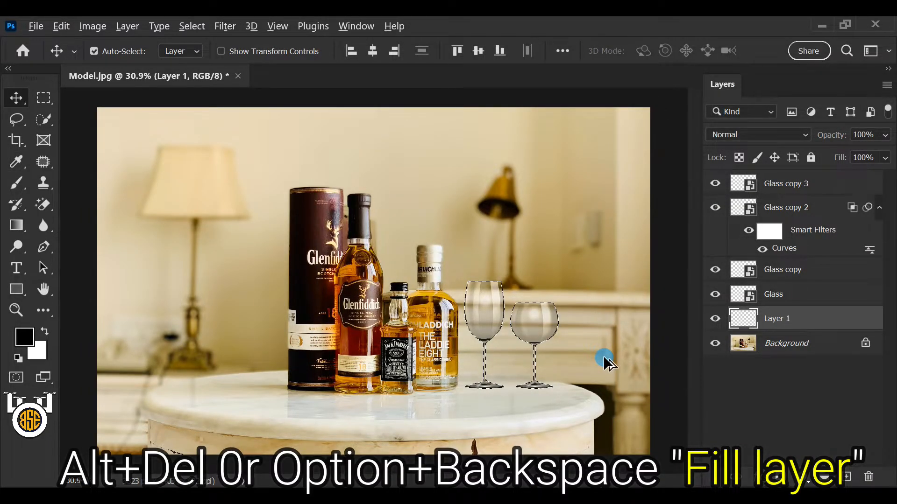
pyautogui.hotkey('alt', 'Delete')
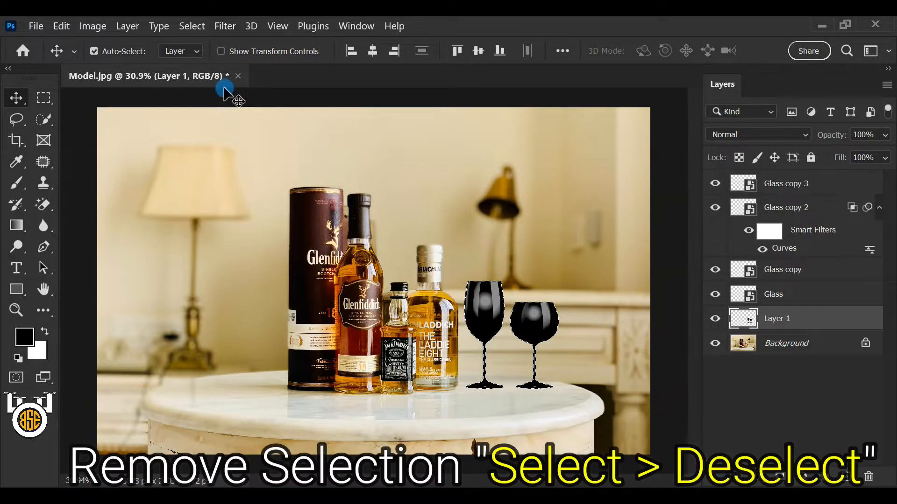
pyautogui.click(193, 26)
pyautogui.click(240, 59)
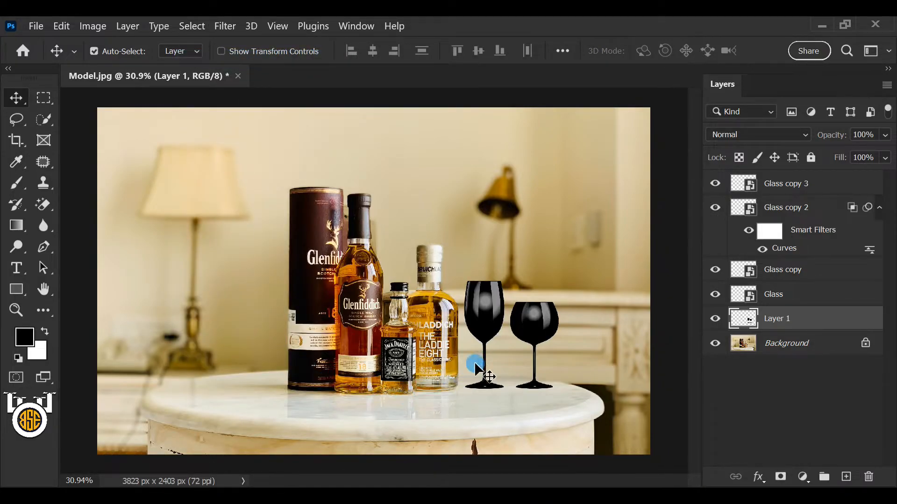
# Step: Flip the black glass shapes on Layer 1 vertically and move them down so they meet the bases of the glasses
pyautogui.press('ctrl')
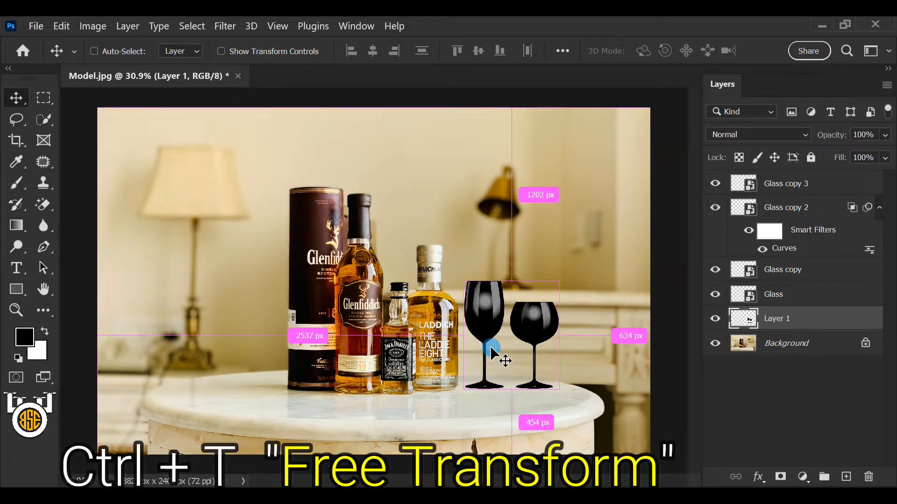
pyautogui.hotkey('ctrl', 't')
pyautogui.rightClick(491, 348)
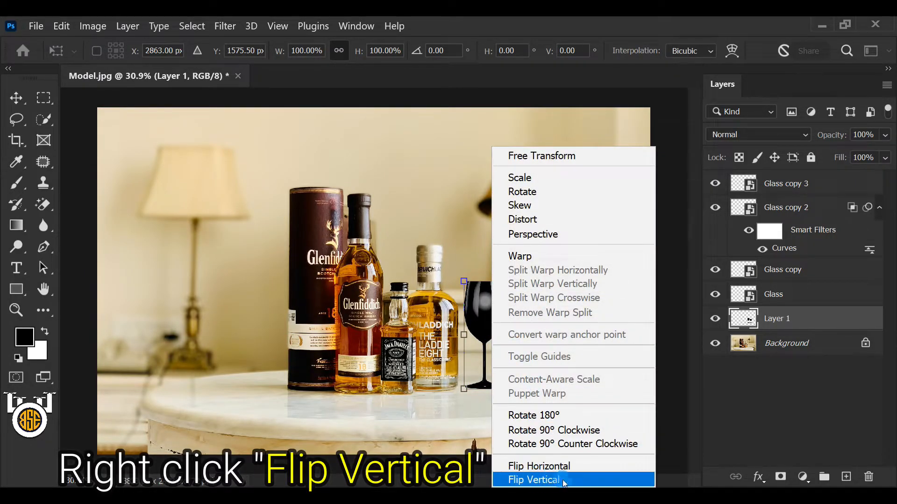
pyautogui.click(627, 483)
pyautogui.moveTo(520, 309); pyautogui.dragTo(520, 393)
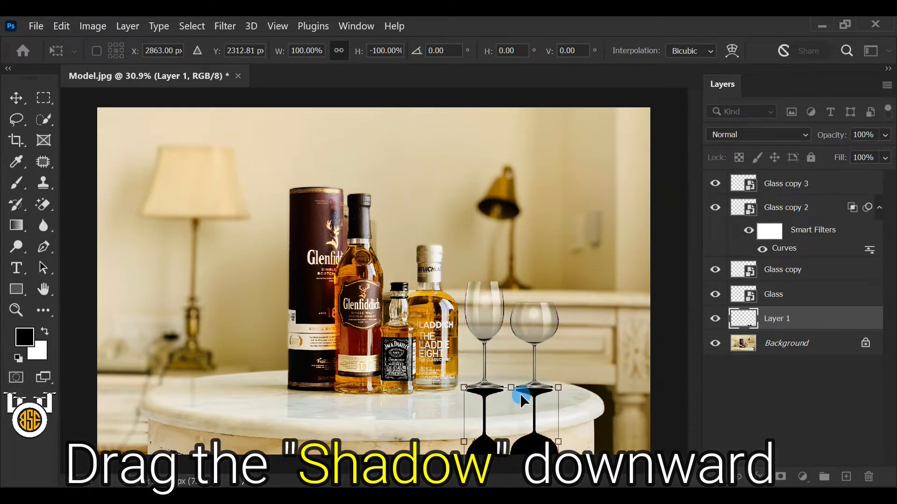
pyautogui.press('Up')
pyautogui.press('Up')
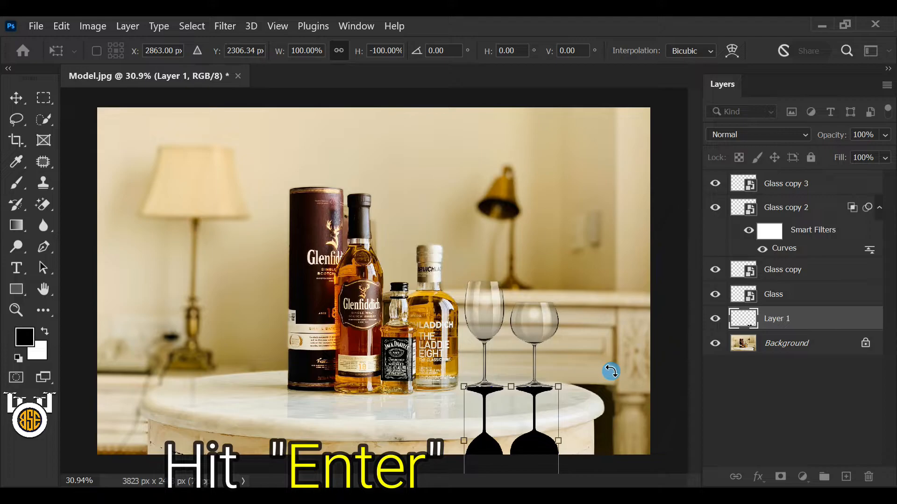
pyautogui.press('Return')
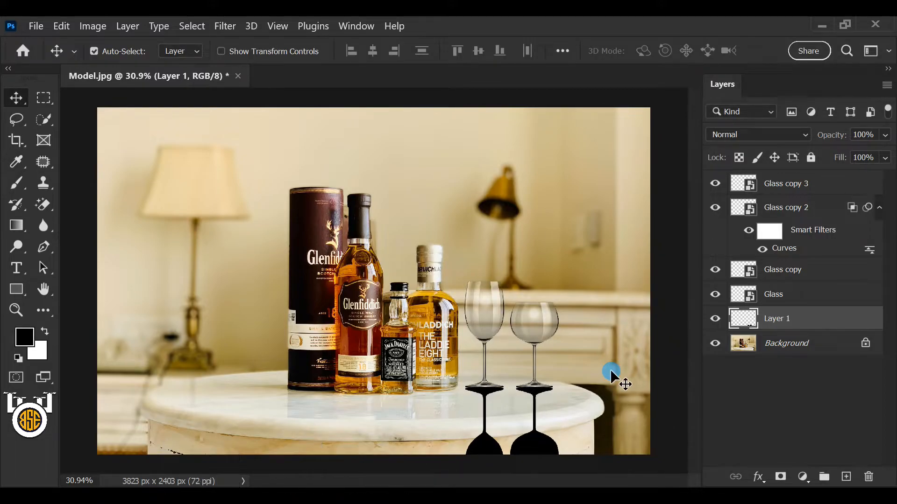
# Step: Set Layer 1 to the Overlay blend mode at 30% opacity
pyautogui.click(745, 135)
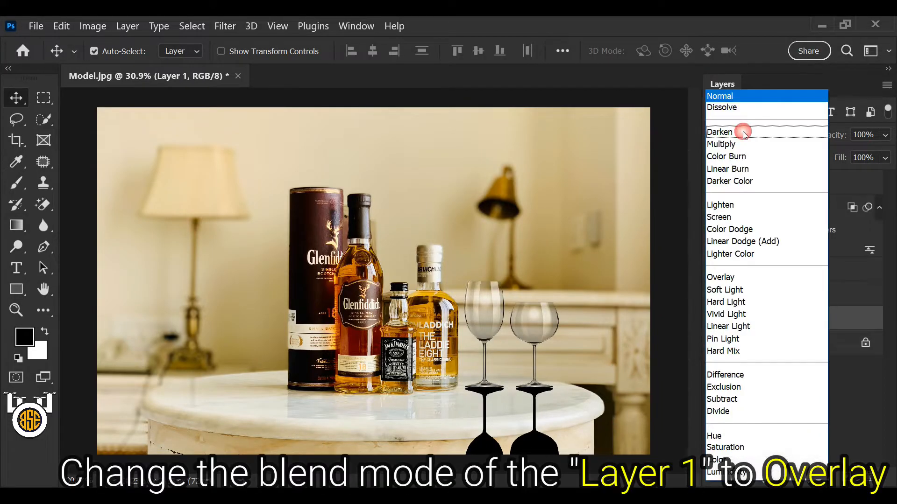
pyautogui.click(746, 277)
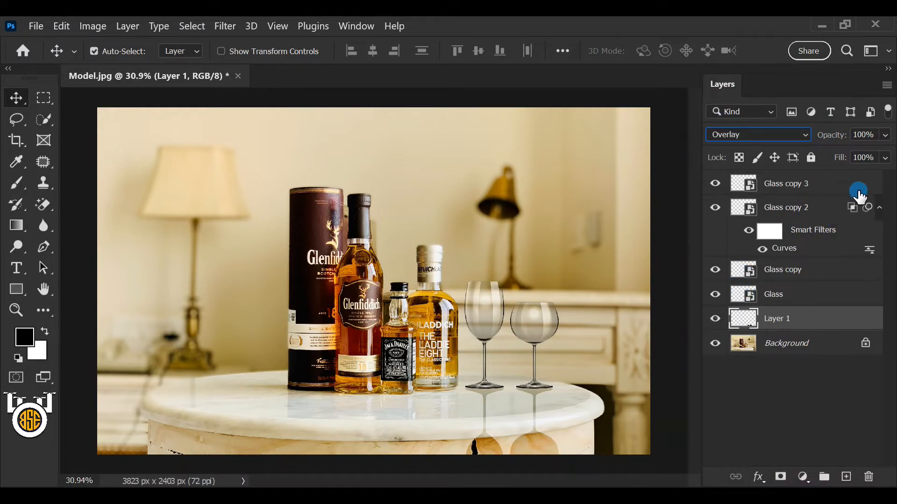
pyautogui.click(889, 135)
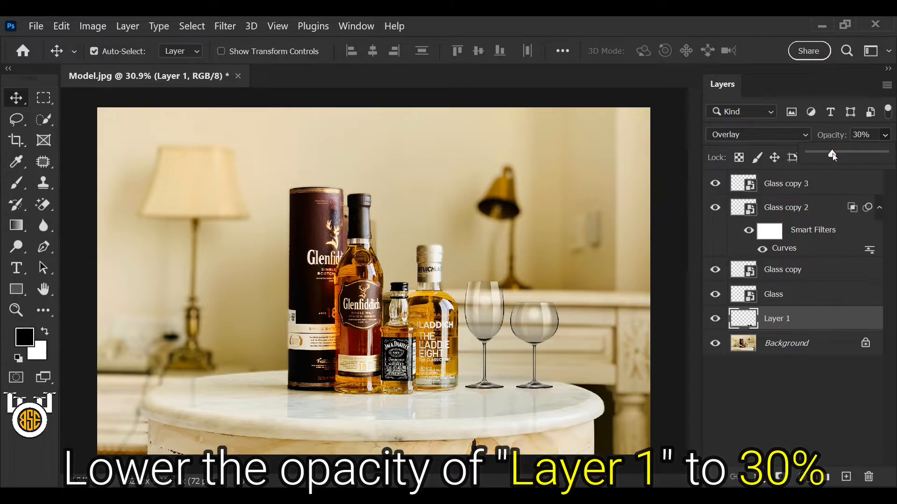
pyautogui.click(873, 134)
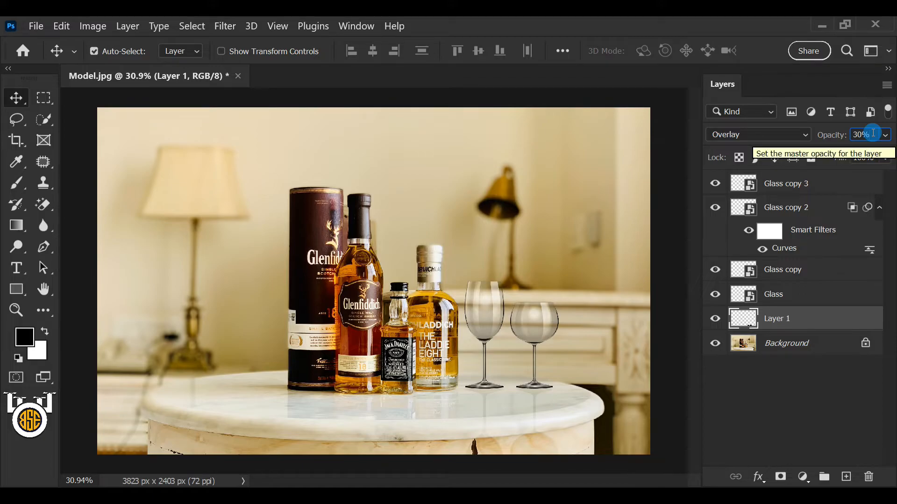
# Step: Add a layer mask to Layer 1 and use black (#000000) as the foreground colour
pyautogui.click(795, 318)
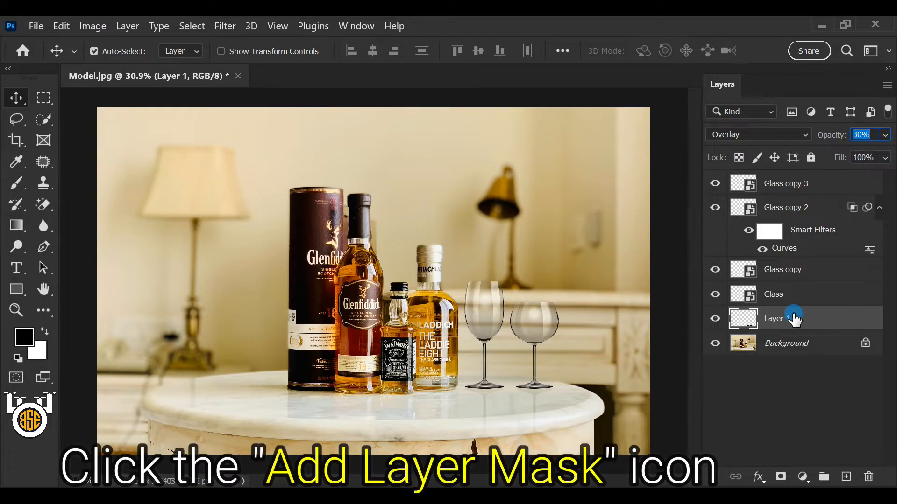
pyautogui.click(780, 477)
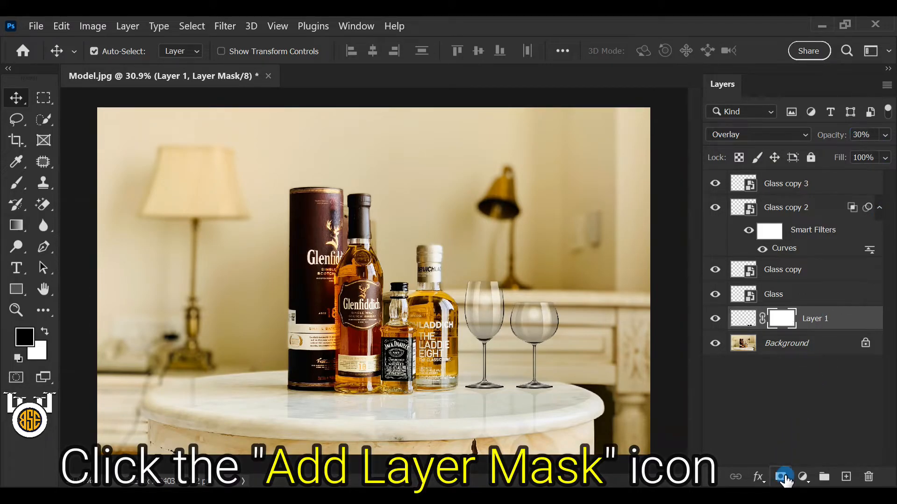
pyautogui.click(24, 336)
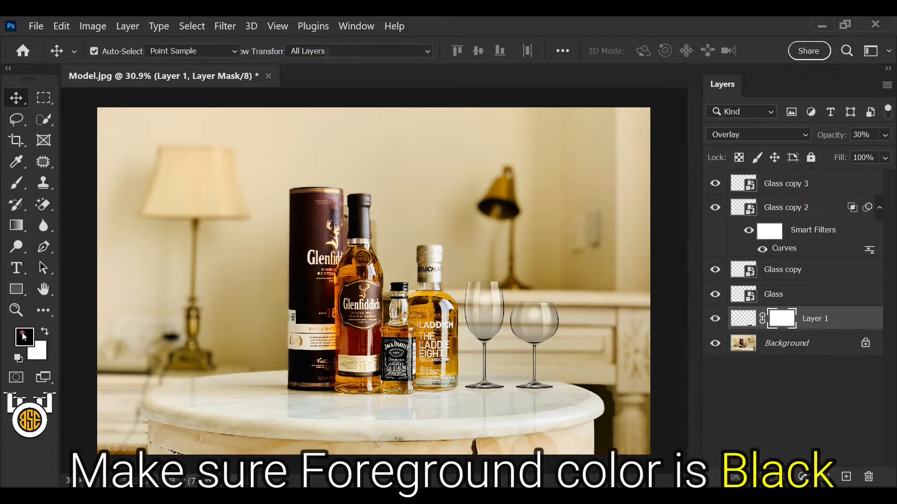
pyautogui.moveTo(419, 265); pyautogui.dragTo(293, 318)
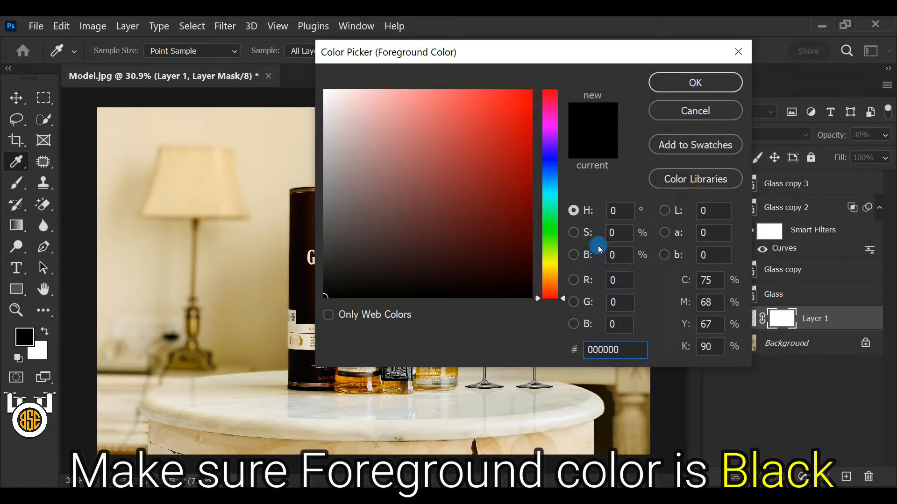
pyautogui.click(660, 83)
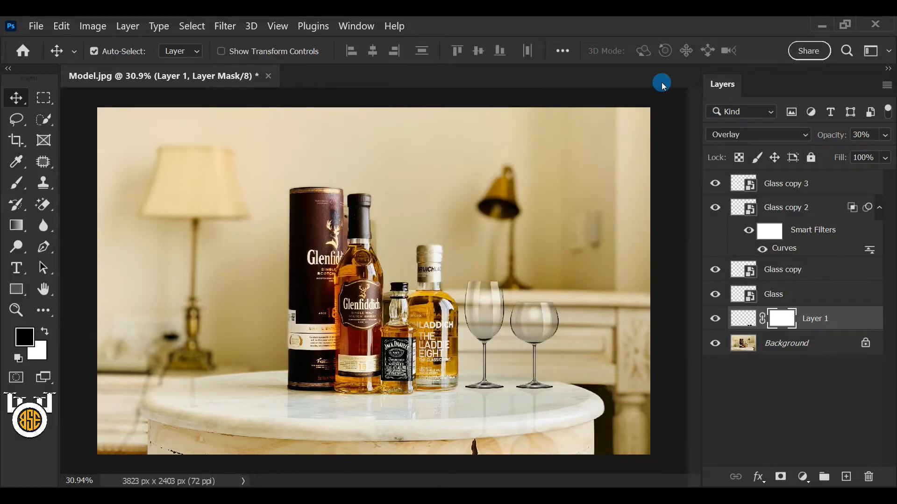
# Step: Activate the Brush tool with a soft round tip at 100% opacity and 100% flow
pyautogui.click(17, 183)
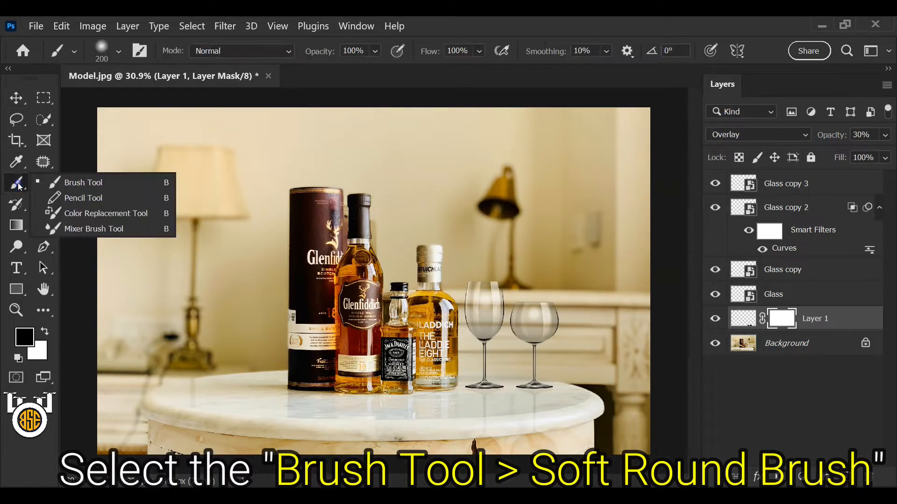
pyautogui.click(70, 182)
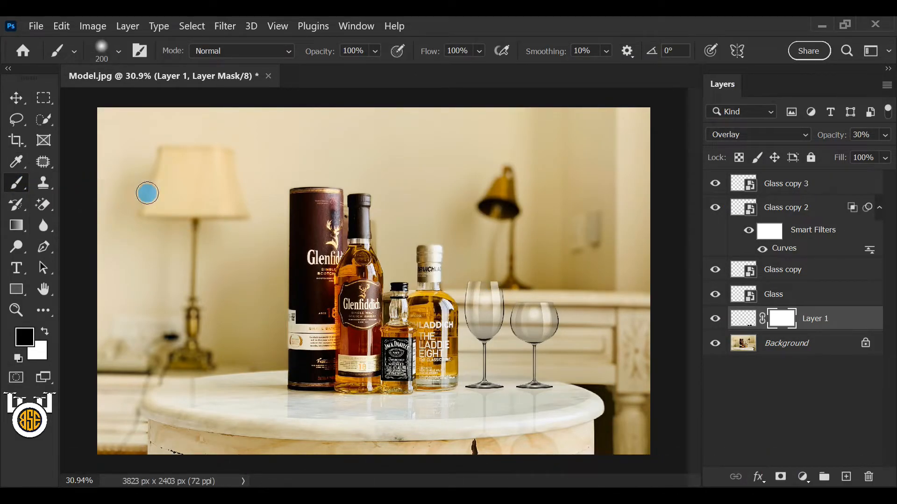
pyautogui.click(376, 51)
pyautogui.moveTo(377, 55); pyautogui.dragTo(365, 70)
pyautogui.click(478, 51)
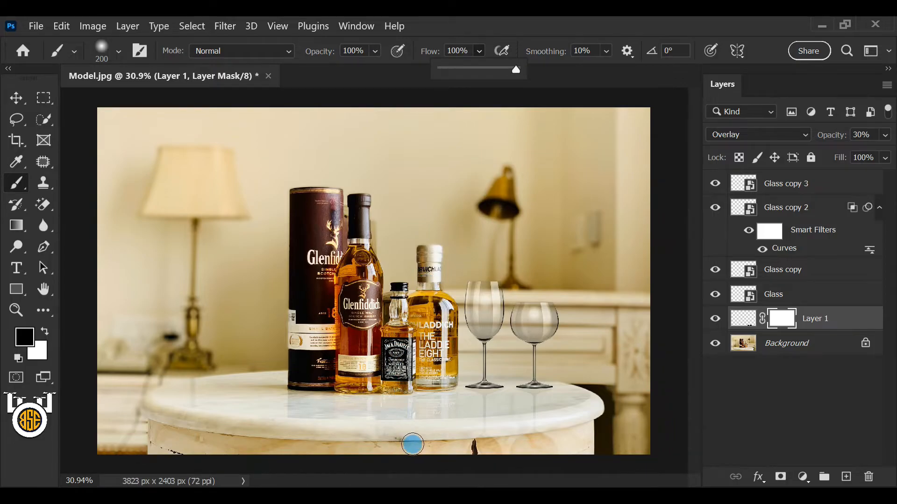
# Step: Paint black on Layer 1's mask with a 300 px brush to hide the reflections below the tabletop's front edge
pyautogui.press(']')
pyautogui.press(']')
pyautogui.press(']')
pyautogui.press(']')
pyautogui.press('[')
pyautogui.press('[')
pyautogui.press('[')
pyautogui.press('[')
pyautogui.press(']')
pyautogui.press(']')
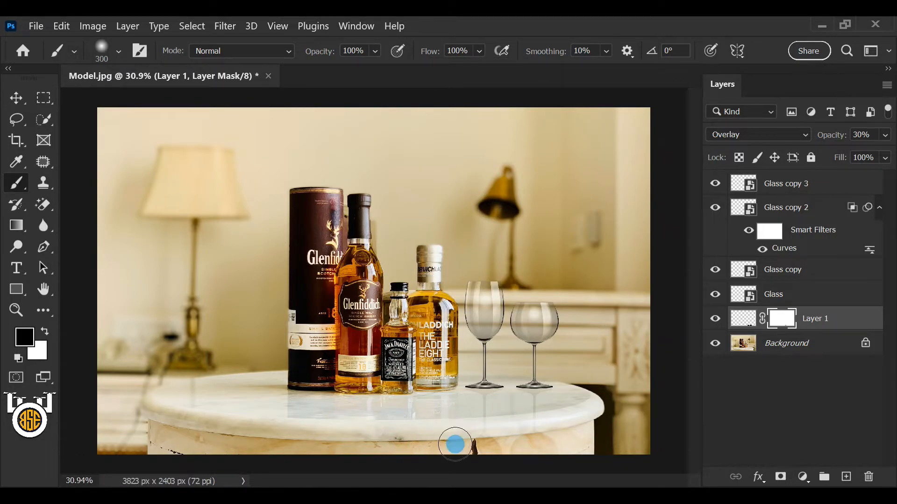
pyautogui.moveTo(449, 453); pyautogui.dragTo(564, 430)
pyautogui.click(514, 436)
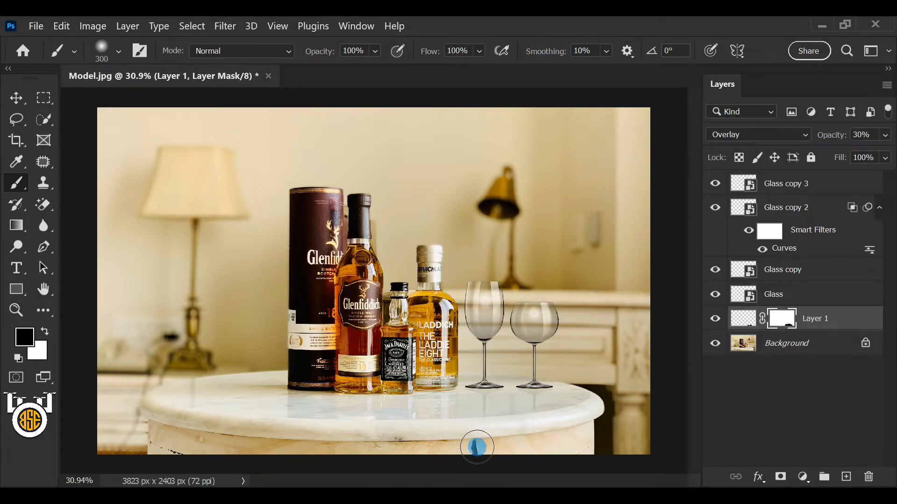
# Step: Group all the layers from Glass copy 3 down to Layer 1 into one layer group
pyautogui.click(781, 187)
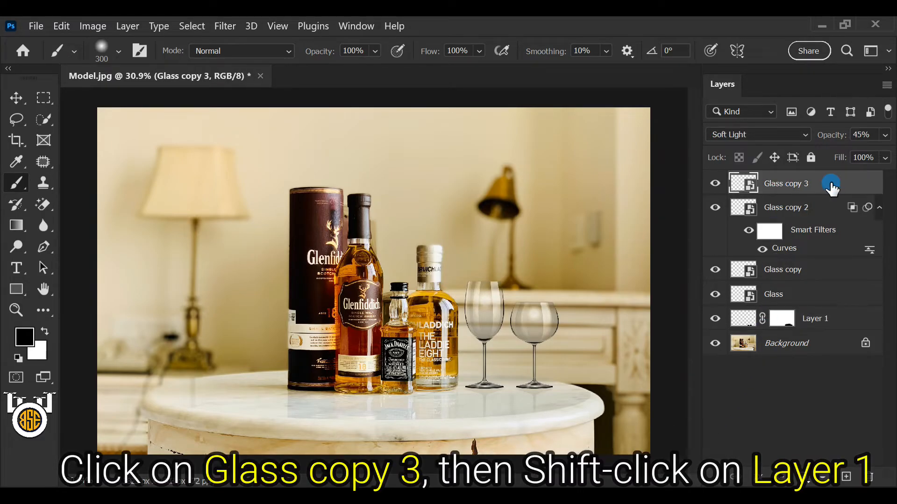
pyautogui.keyDown('shift'); pyautogui.click(834, 321); pyautogui.keyUp('shift')
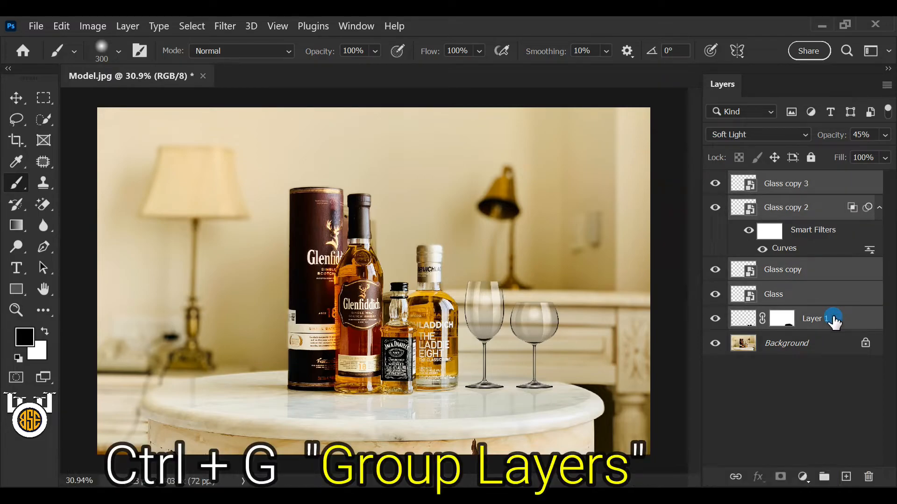
pyautogui.hotkey('ctrl', 'g')
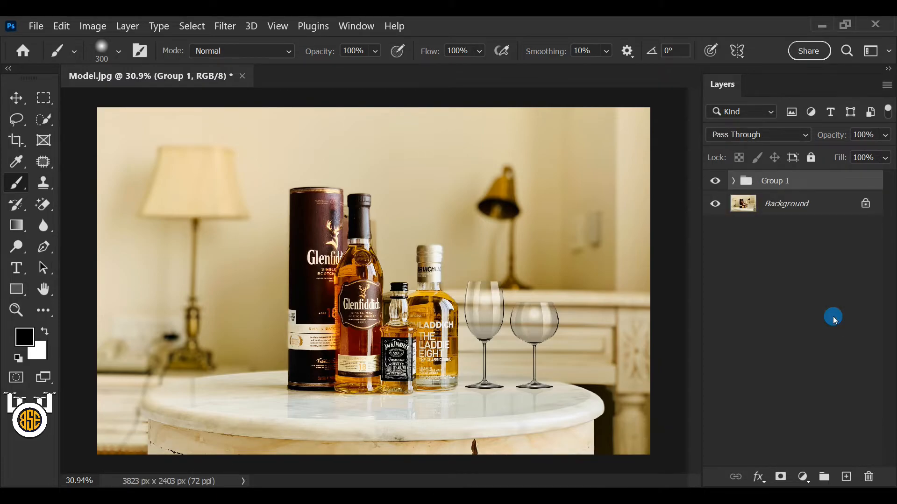
# Step: Add a Hue/Saturation adjustment layer clipped to the glasses group and set its Saturation to +26
pyautogui.click(803, 477)
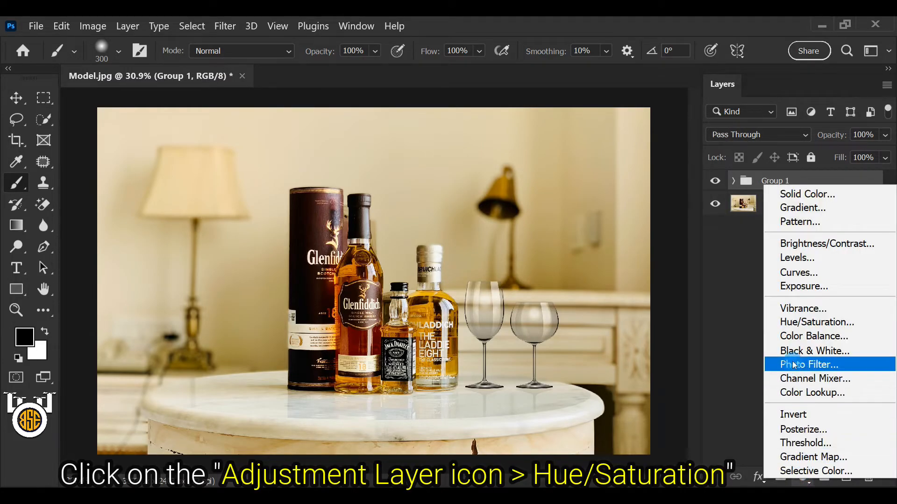
pyautogui.click(859, 321)
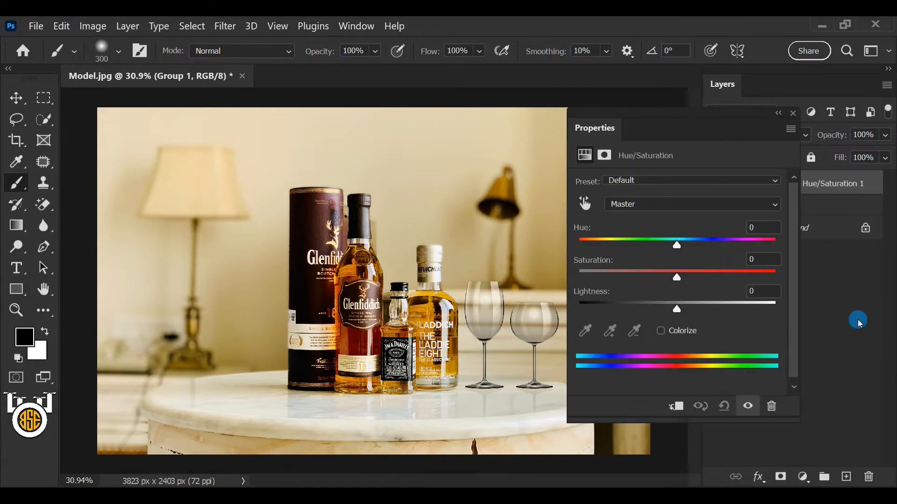
pyautogui.click(677, 407)
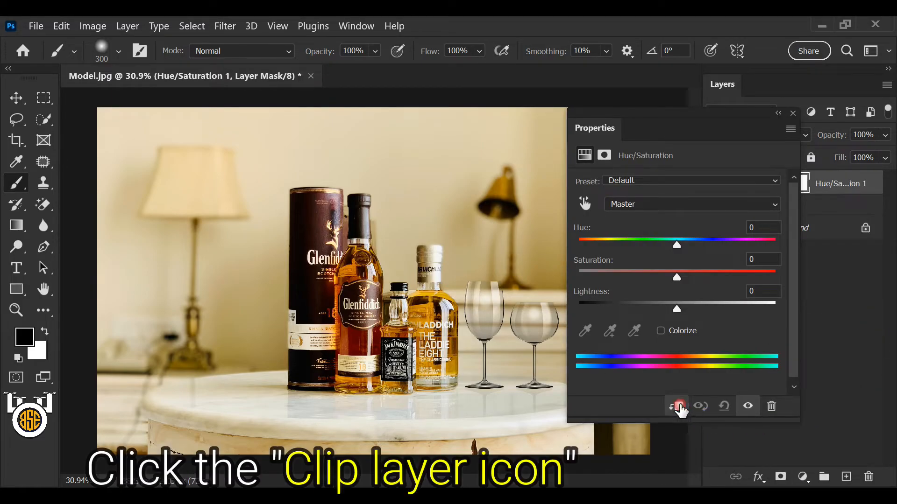
pyautogui.moveTo(676, 278); pyautogui.dragTo(701, 279)
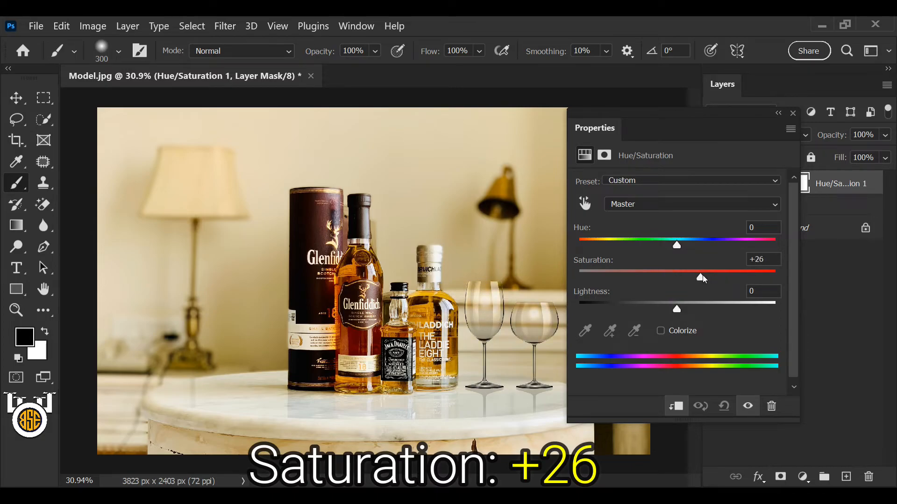
pyautogui.click(767, 258)
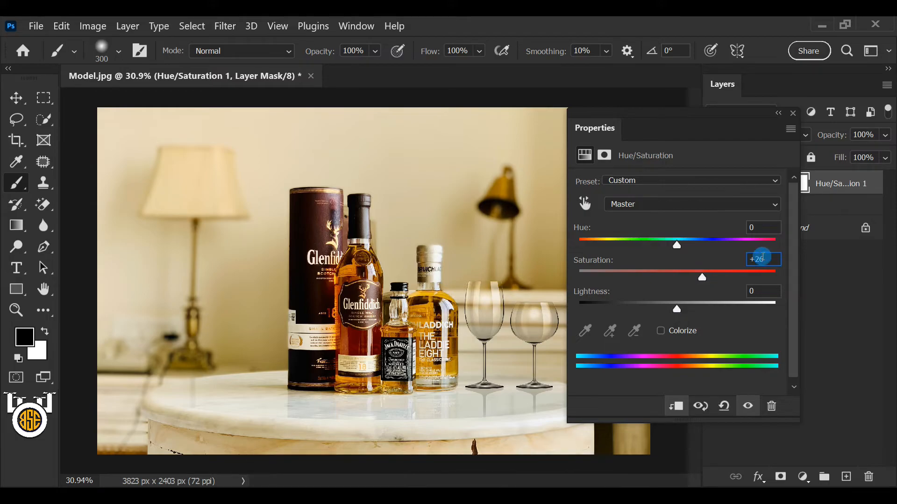
pyautogui.click(792, 114)
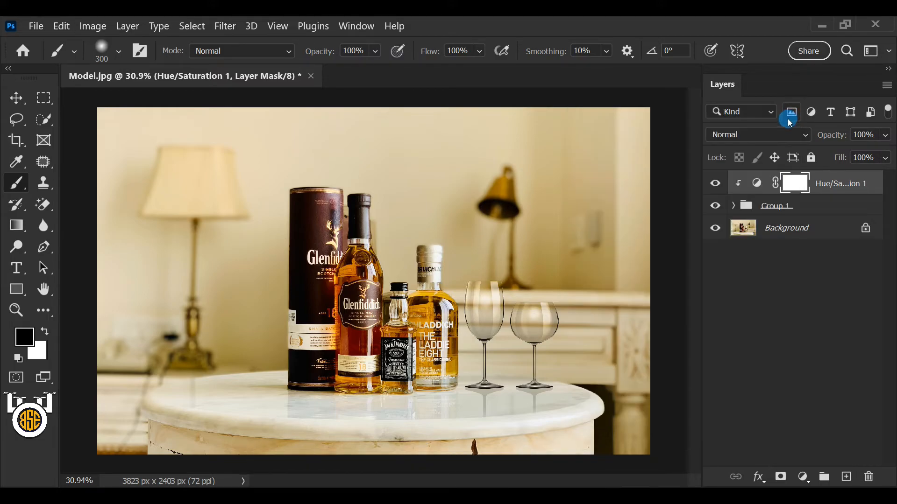
# Step: Add a Curves adjustment layer clipped to the glasses group, with a midtone RGB point at input 127 and output 133
pyautogui.click(801, 478)
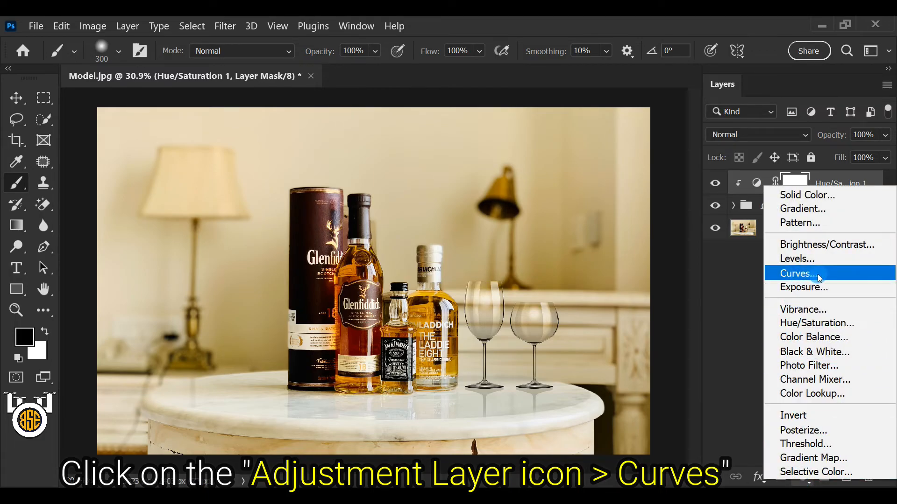
pyautogui.click(853, 272)
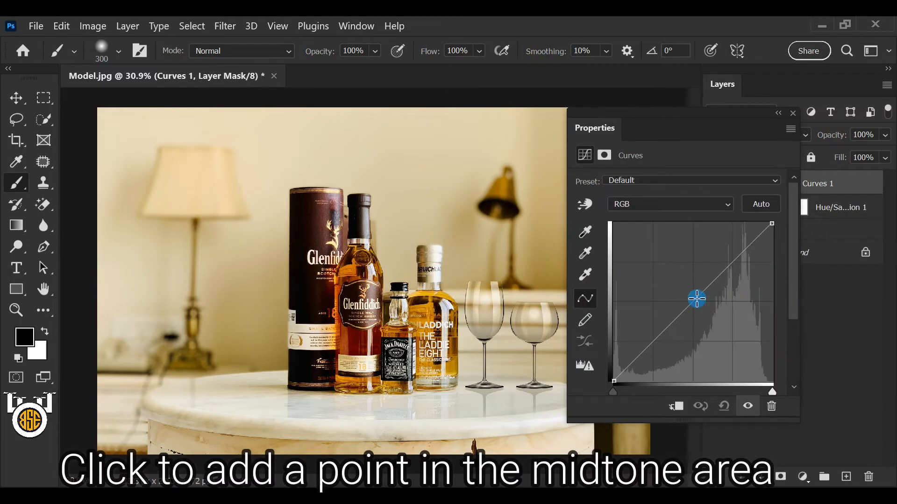
pyautogui.click(693, 300)
pyautogui.moveTo(791, 254); pyautogui.dragTo(797, 273)
pyautogui.click(678, 357)
pyautogui.click(723, 357)
pyautogui.write('133')
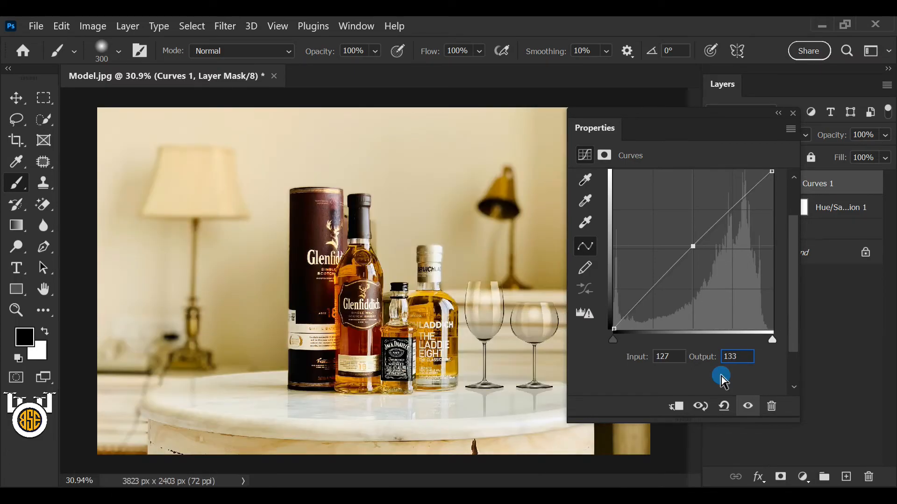
pyautogui.click(675, 409)
pyautogui.click(675, 409)
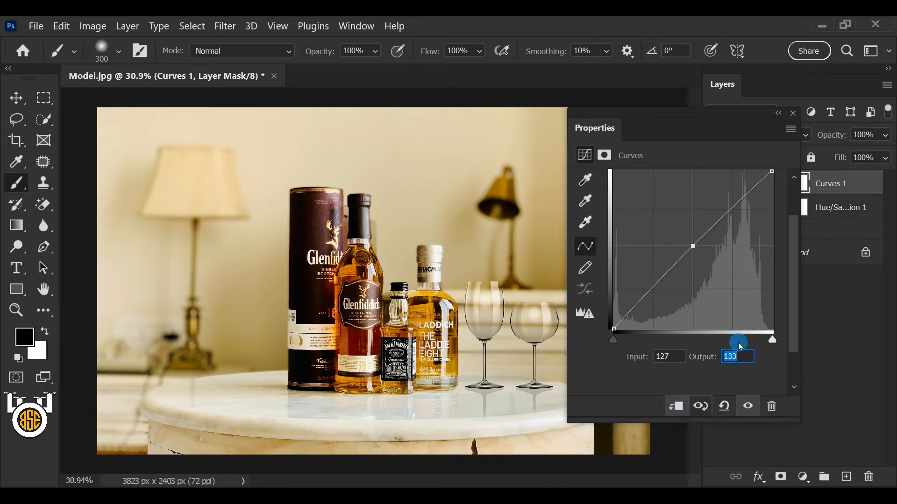
pyautogui.click(794, 112)
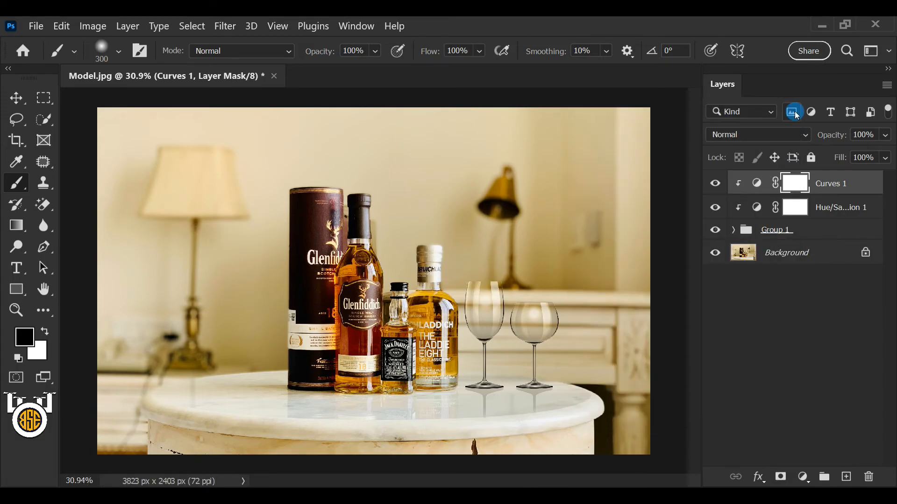
# Step: Toggle the visibility of the Curves and Hue/Saturation adjustment layers off and on to compare their effect on the glasses
pyautogui.click(712, 183)
pyautogui.click(711, 183)
pyautogui.click(710, 207)
pyautogui.click(712, 207)
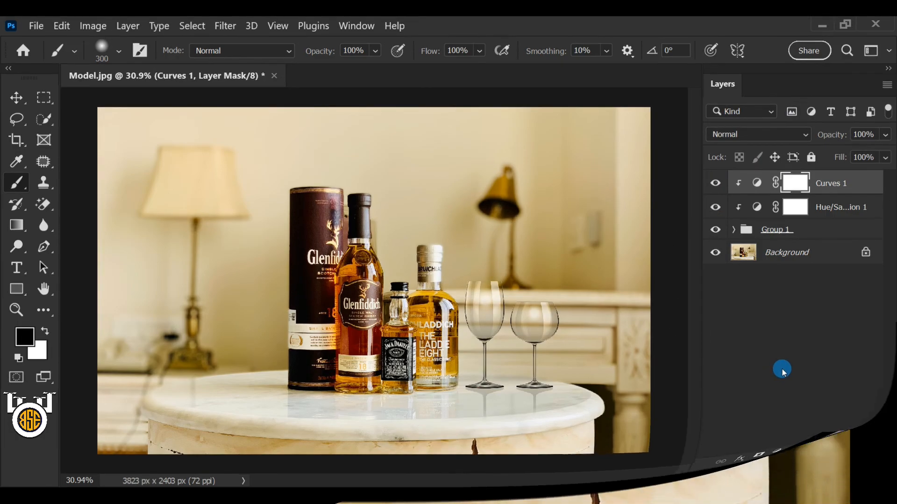